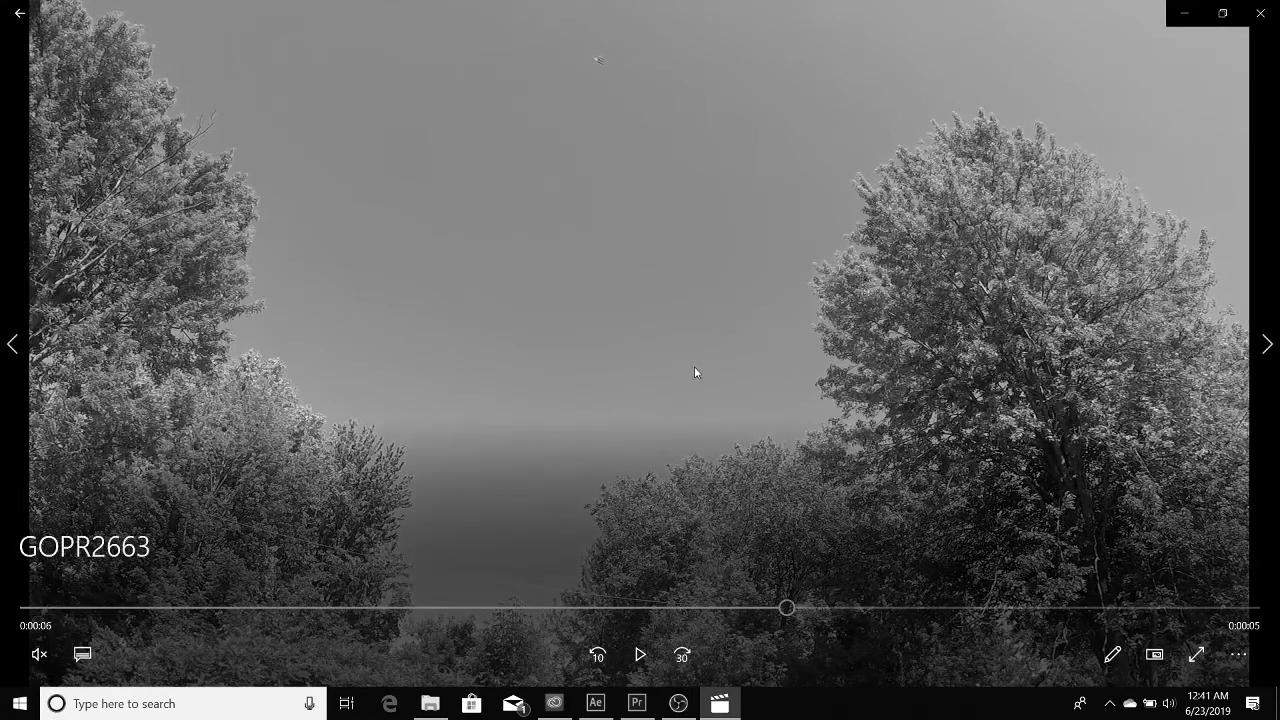
# Switch from the grayscale GOPR2663 clip in Movies & TV to the After Effects composition.
pyautogui.hotkey('alt', 'Tab')
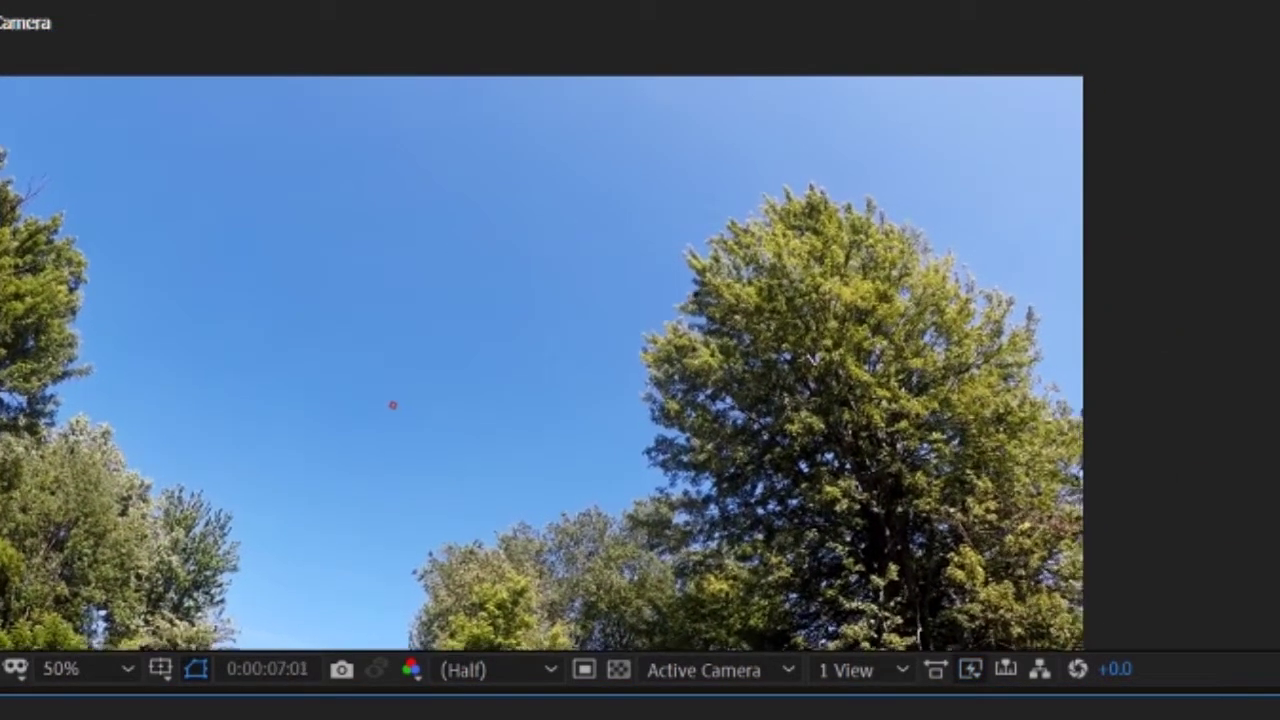
# Step back to frame 7:00 and inspect the sky near the big tree at 200% zoom.
pyautogui.press('pageup')
pyautogui.scroll(3, 492, 231)
pyautogui.moveTo(492, 231)
pyautogui.mouseDown()
pyautogui.moveTo(894, 600)
pyautogui.moveTo(1068, 700)
pyautogui.moveTo(909, 554)
pyautogui.mouseUp()
pyautogui.scroll(-1, 854, 491)
pyautogui.scroll(-1, 853, 490)
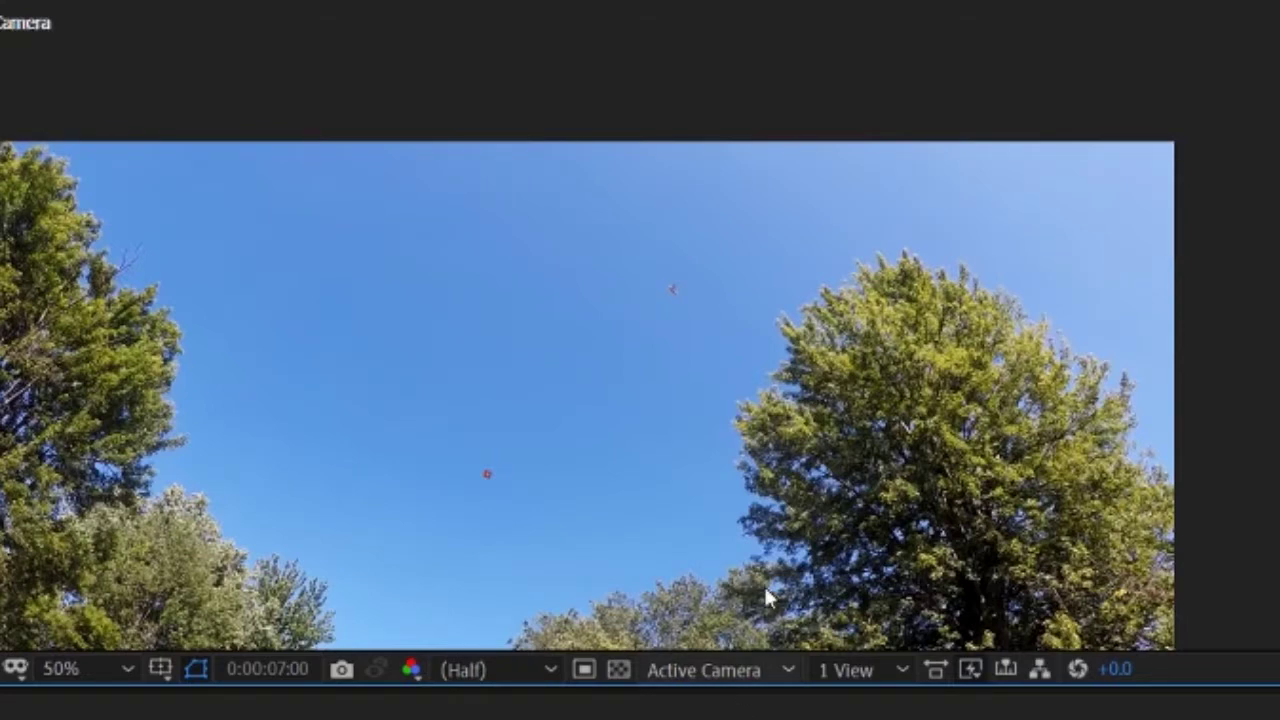
pyautogui.moveTo(770, 547); pyautogui.dragTo(445, 410)
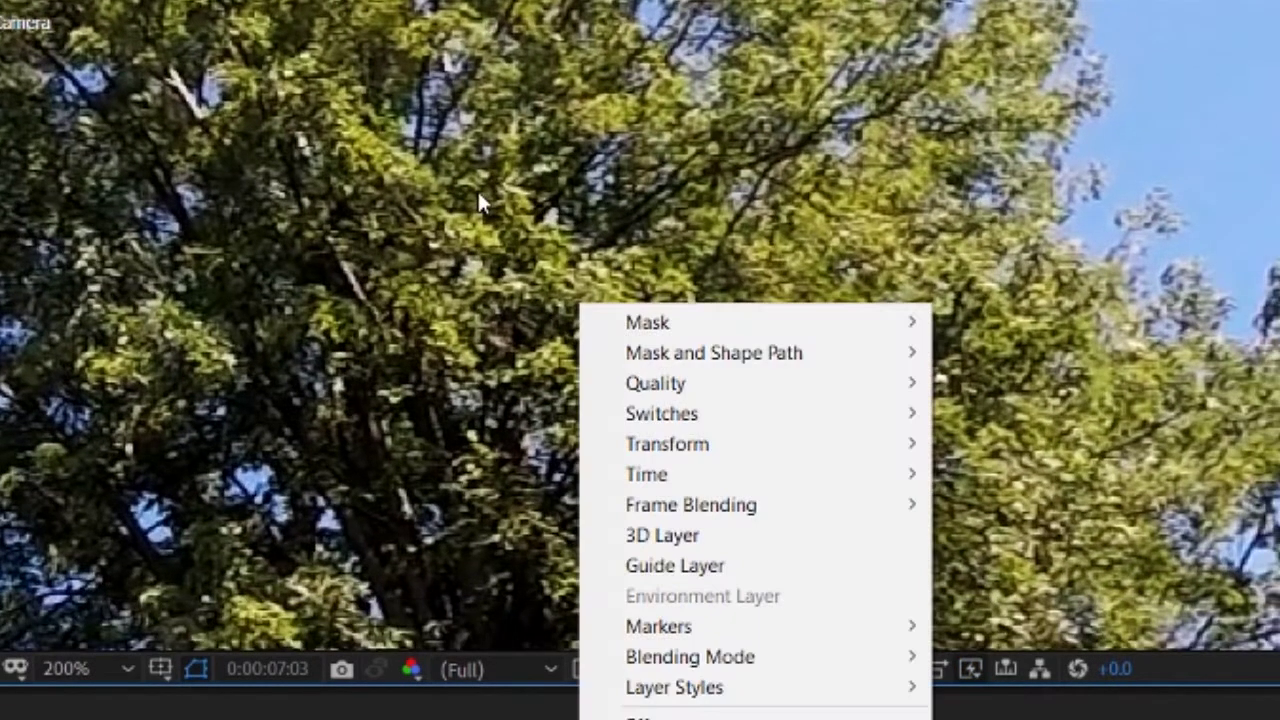
# Pan across the big tree's foliage at 400% and advance one frame to 7:01.
pyautogui.click(432, 338)
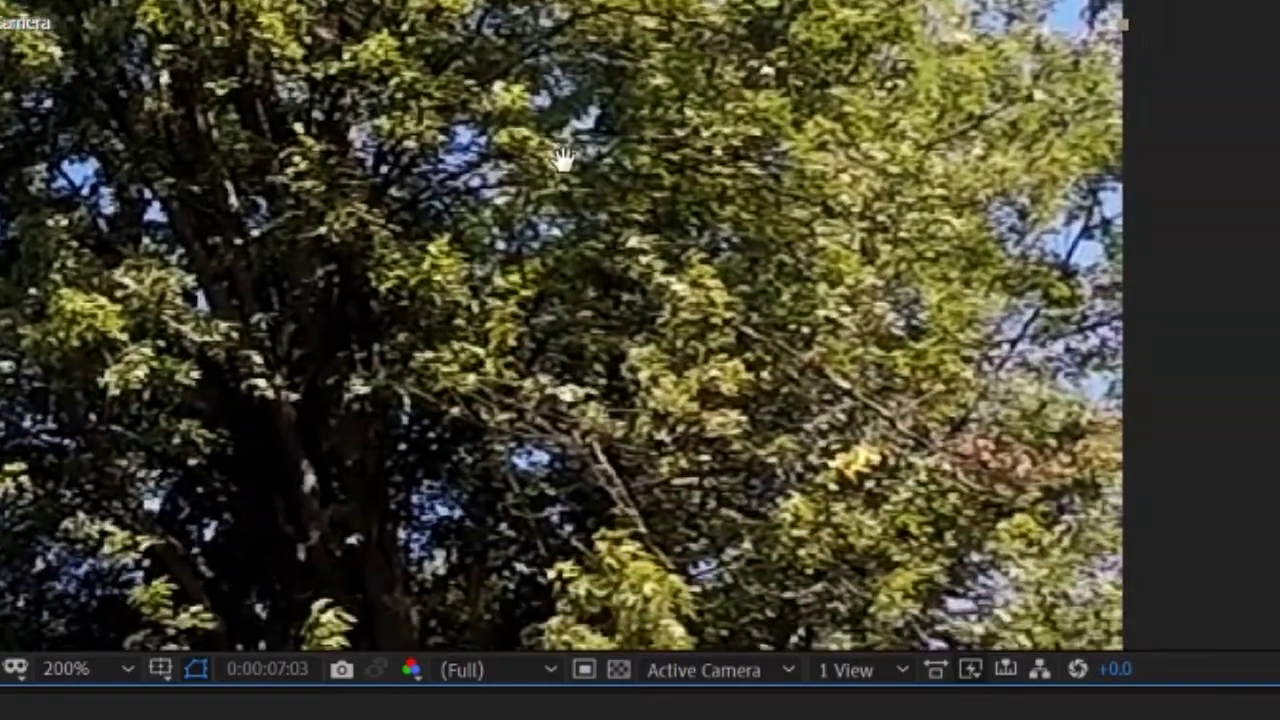
pyautogui.moveTo(432, 338); pyautogui.dragTo(673, 356)
pyautogui.scroll(2, 676, 370)
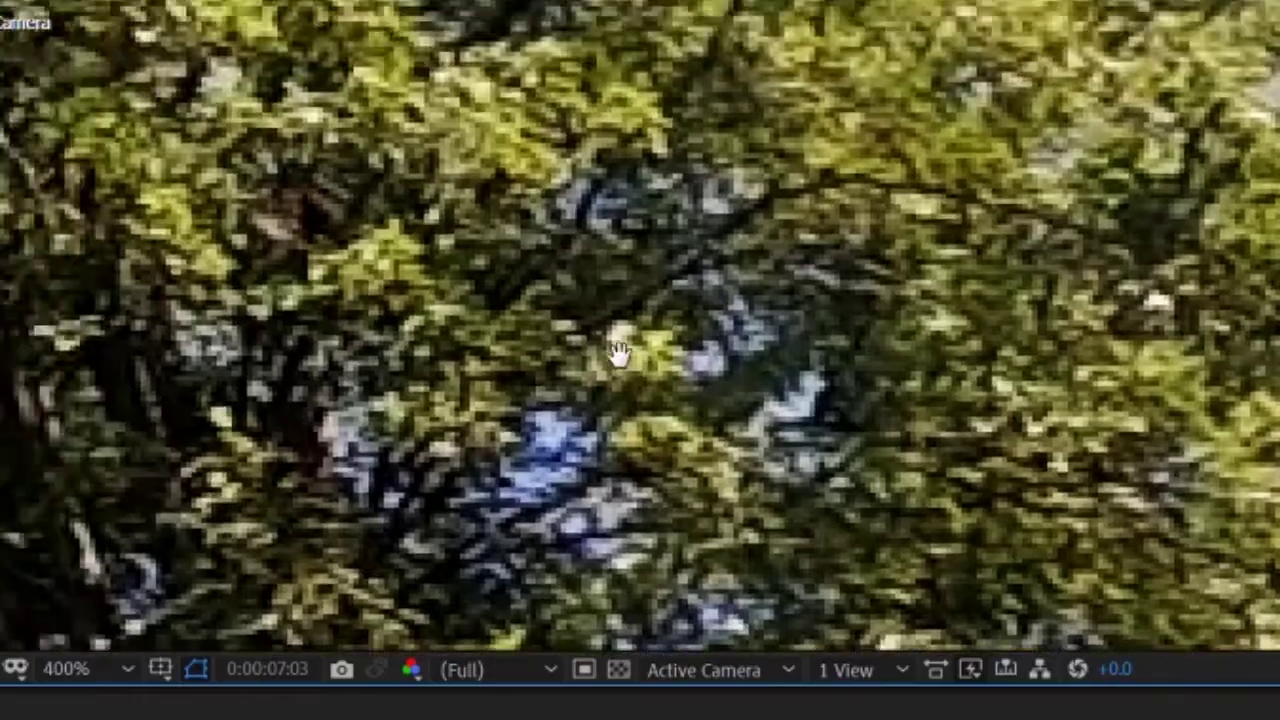
pyautogui.moveTo(457, 251); pyautogui.dragTo(810, 435)
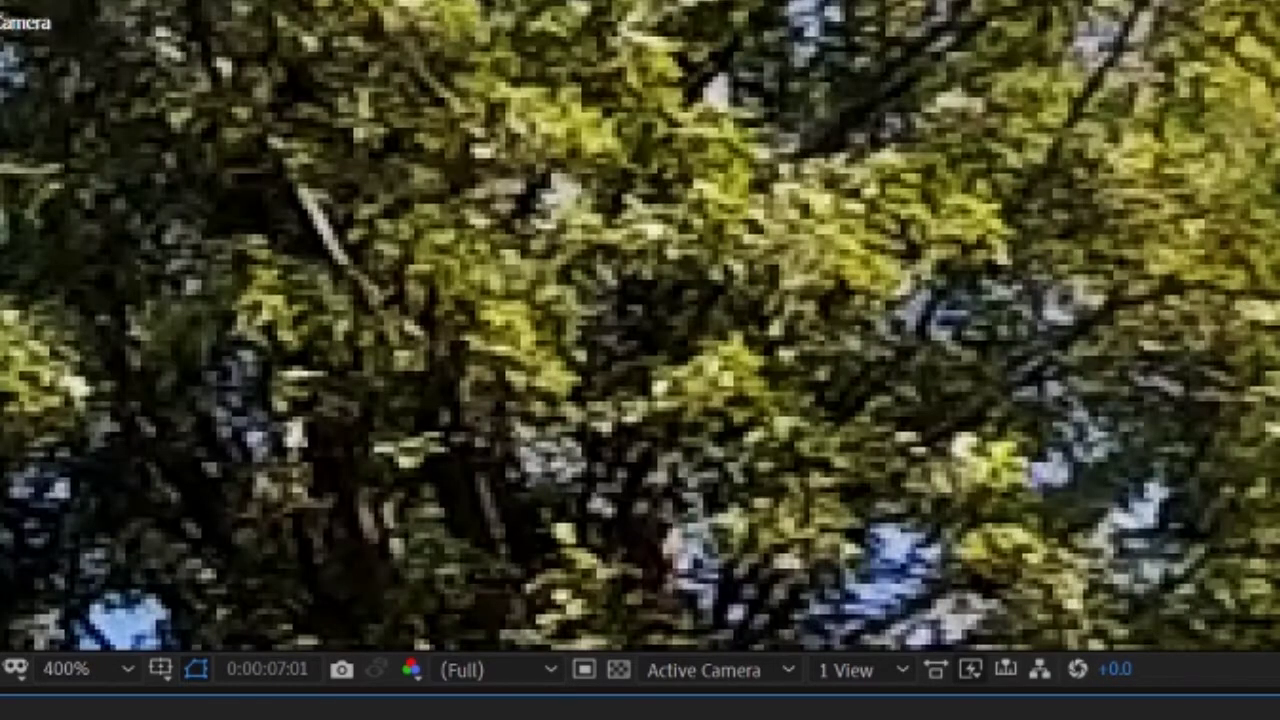
pyautogui.press('pagedown')
pyautogui.press('pagedown')
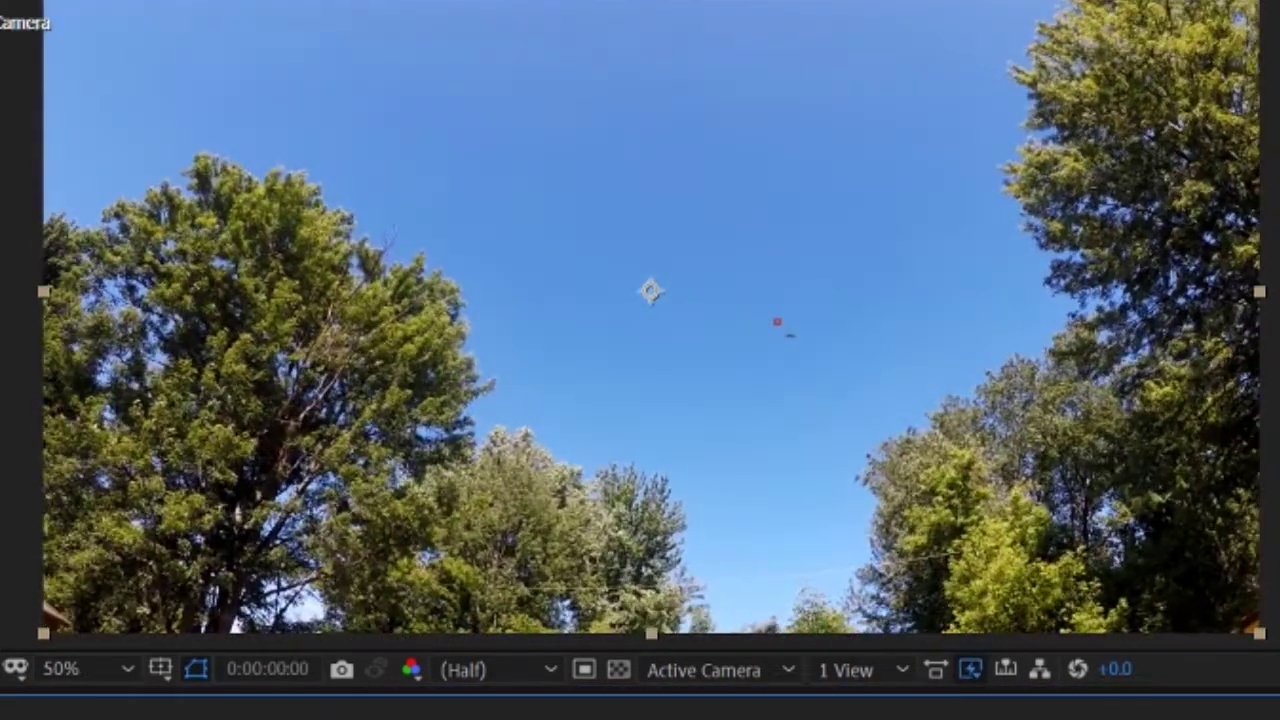
# Preview the opening seconds, then zoom to 50% and back to 200% on the sky.
pyautogui.press('space')
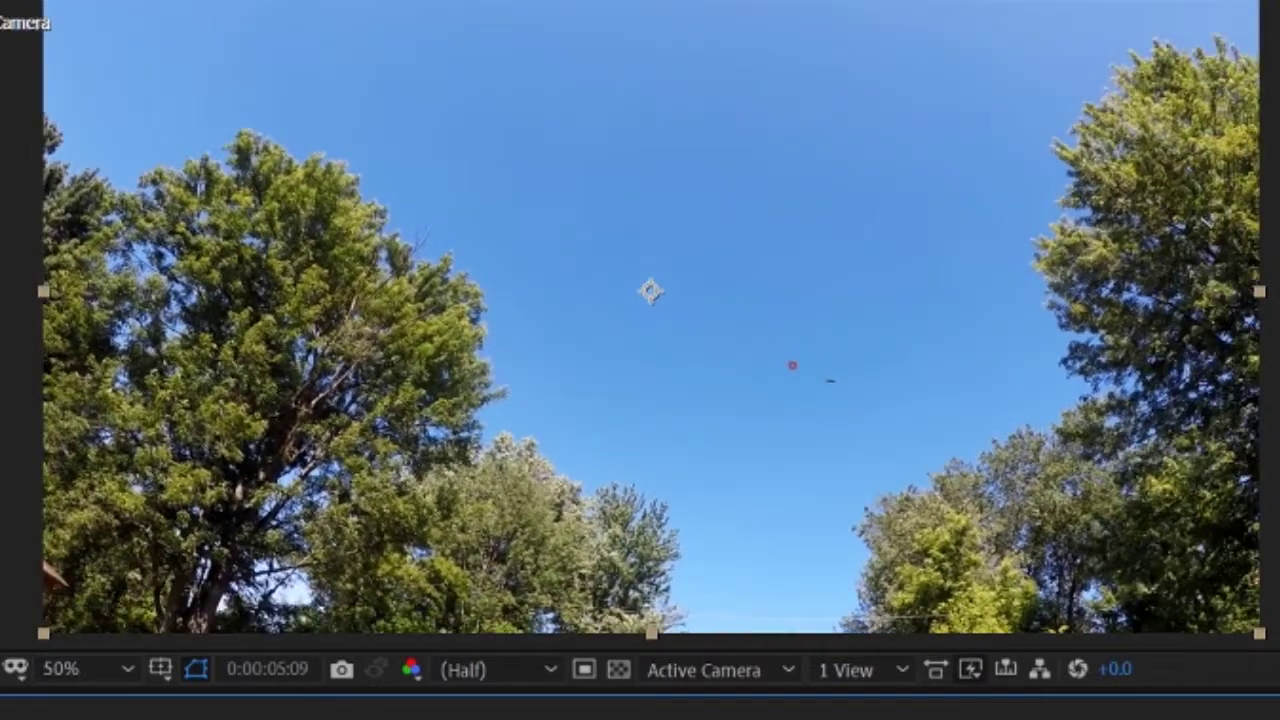
pyautogui.press('pageup')
pyautogui.press('pageup')
pyautogui.press('pageup')
pyautogui.press('pageup')
pyautogui.press('pageup')
pyautogui.press('pageup')
pyautogui.press('pageup')
pyautogui.press('pageup')
pyautogui.press('pageup')
pyautogui.press('pageup')
pyautogui.press('pageup')
pyautogui.press('pageup')
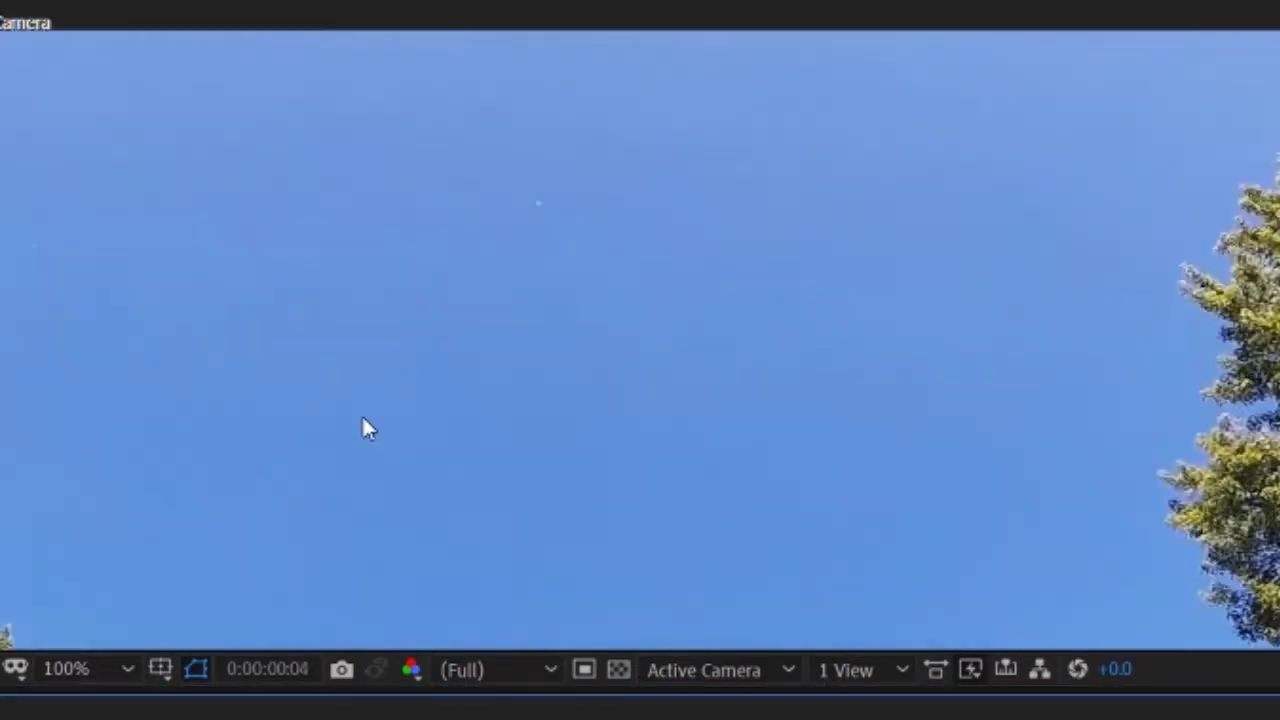
pyautogui.press(',')
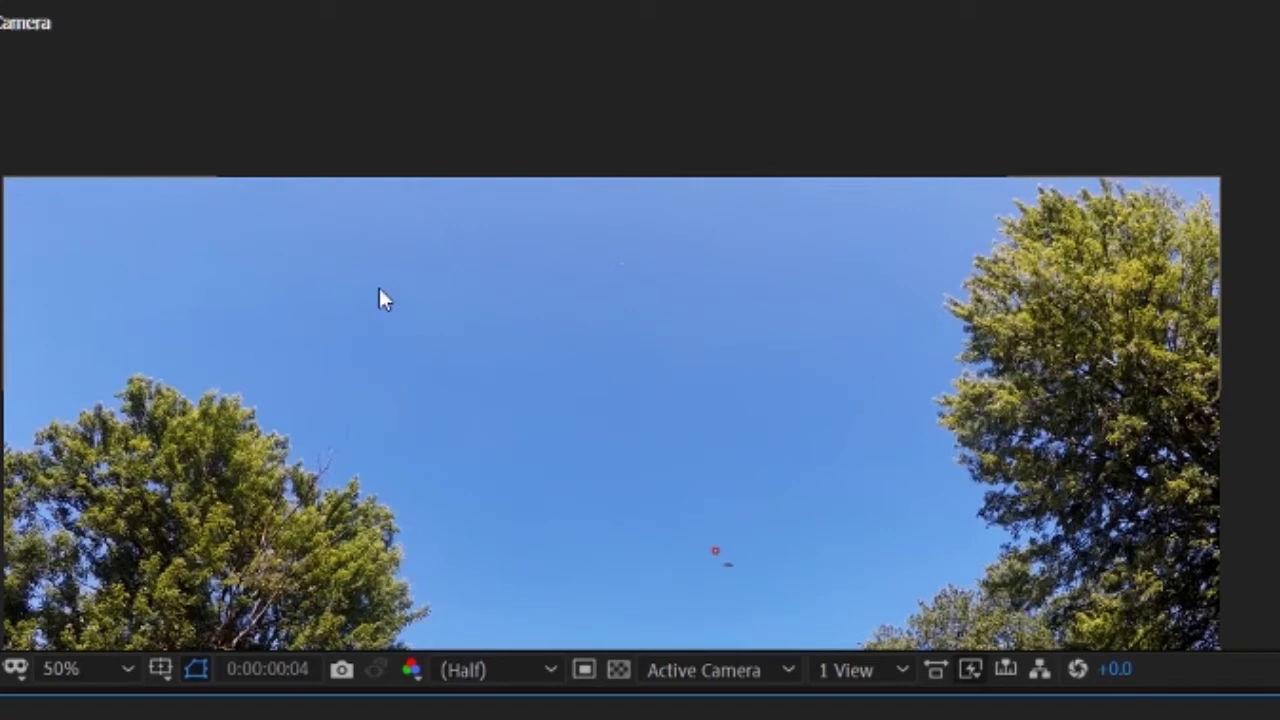
pyautogui.press('.')
pyautogui.press('.')
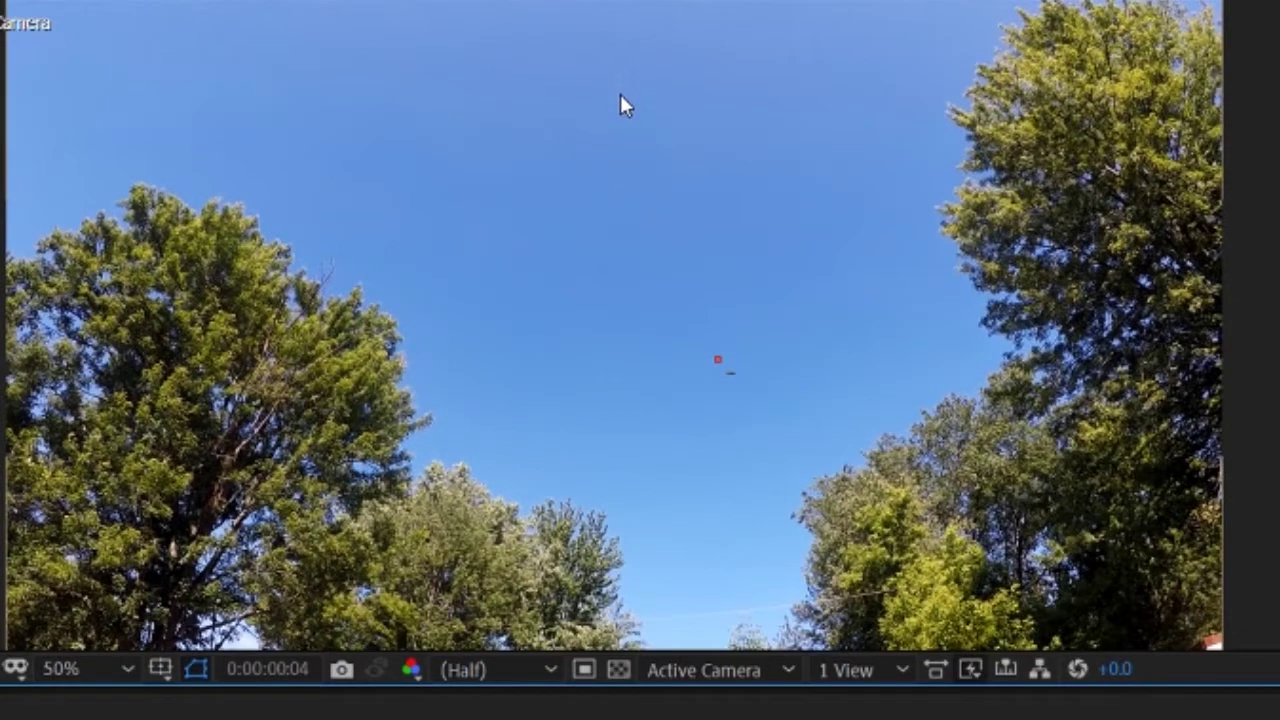
# Center the dark object near the top of the frame and magnify it to 1600%.
pyautogui.moveTo(493, 476)
pyautogui.mouseDown()
pyautogui.moveTo(509, 420)
pyautogui.moveTo(306, 380)
pyautogui.moveTo(289, 494)
pyautogui.mouseUp()
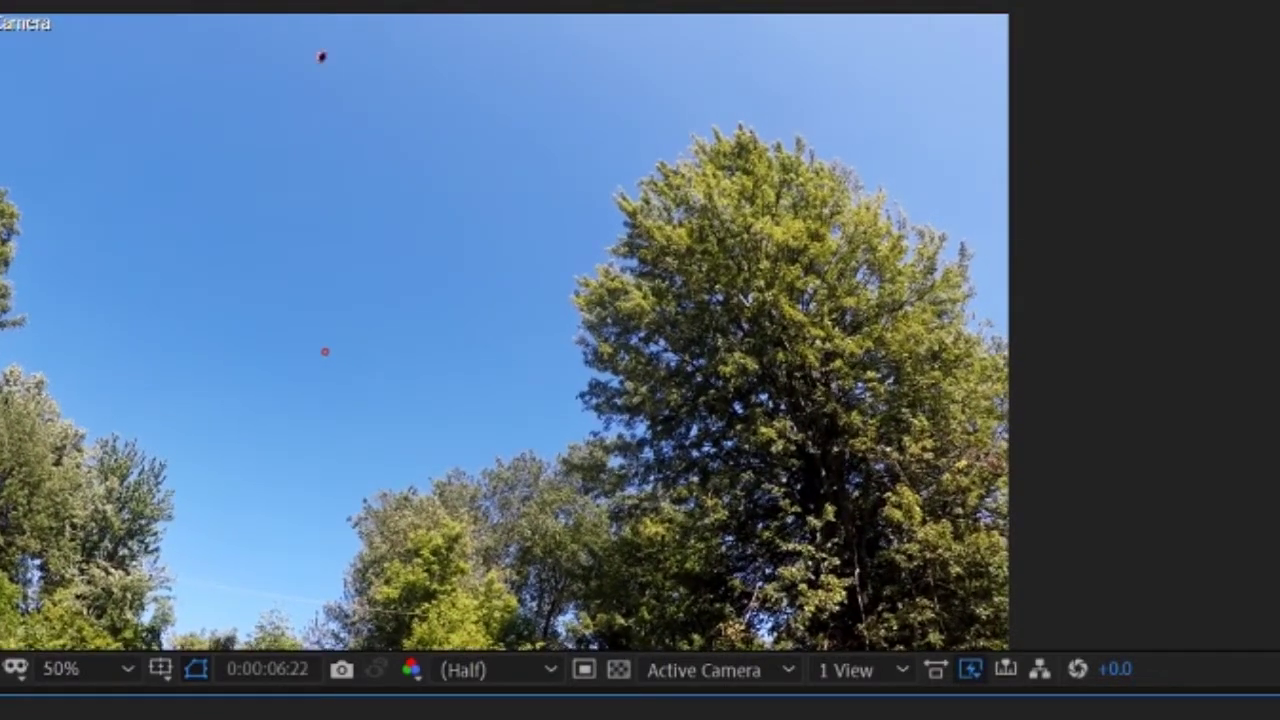
pyautogui.moveTo(397, 110)
pyautogui.mouseDown()
pyautogui.moveTo(460, 232)
pyautogui.moveTo(1045, 548)
pyautogui.mouseUp()
pyautogui.scroll(3, 460, 232)
pyautogui.moveTo(491, 306); pyautogui.dragTo(614, 391)
pyautogui.scroll(4, 397, 297)
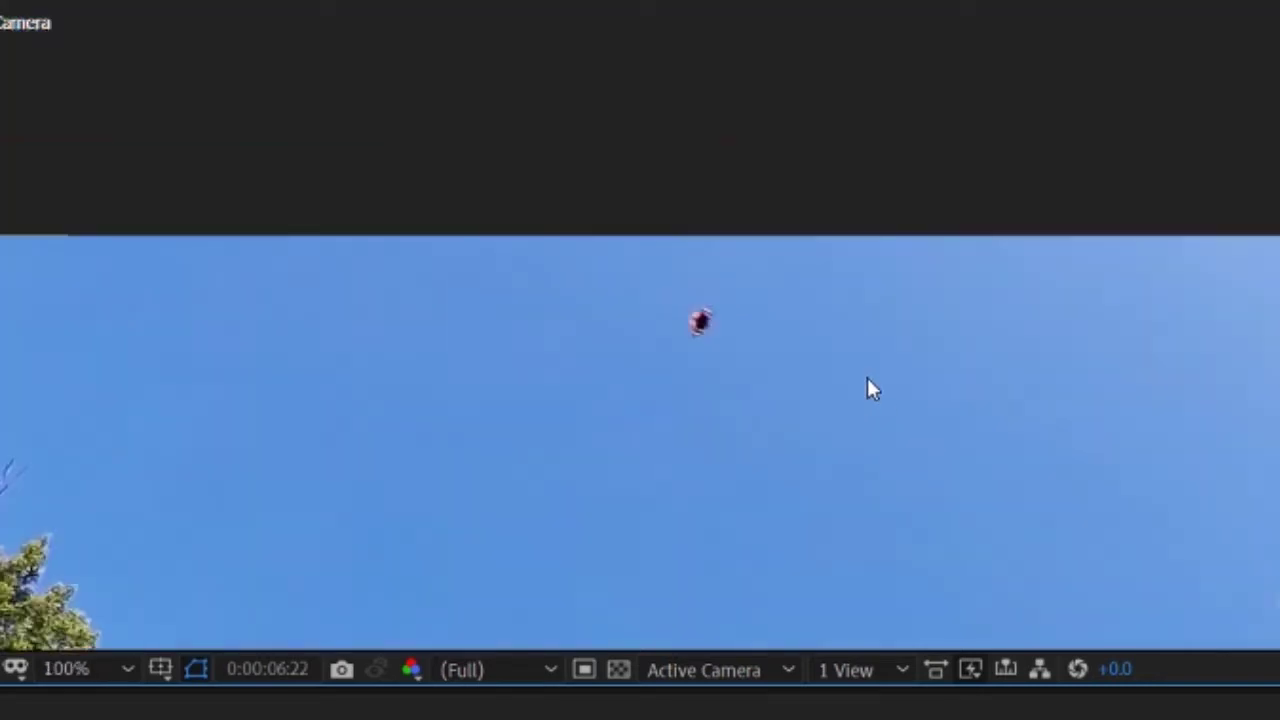
pyautogui.scroll(-2, 867, 381)
# Jump back to the clip's start and set the viewer magnification to Fit.
pyautogui.moveTo(869, 388); pyautogui.dragTo(845, 160)
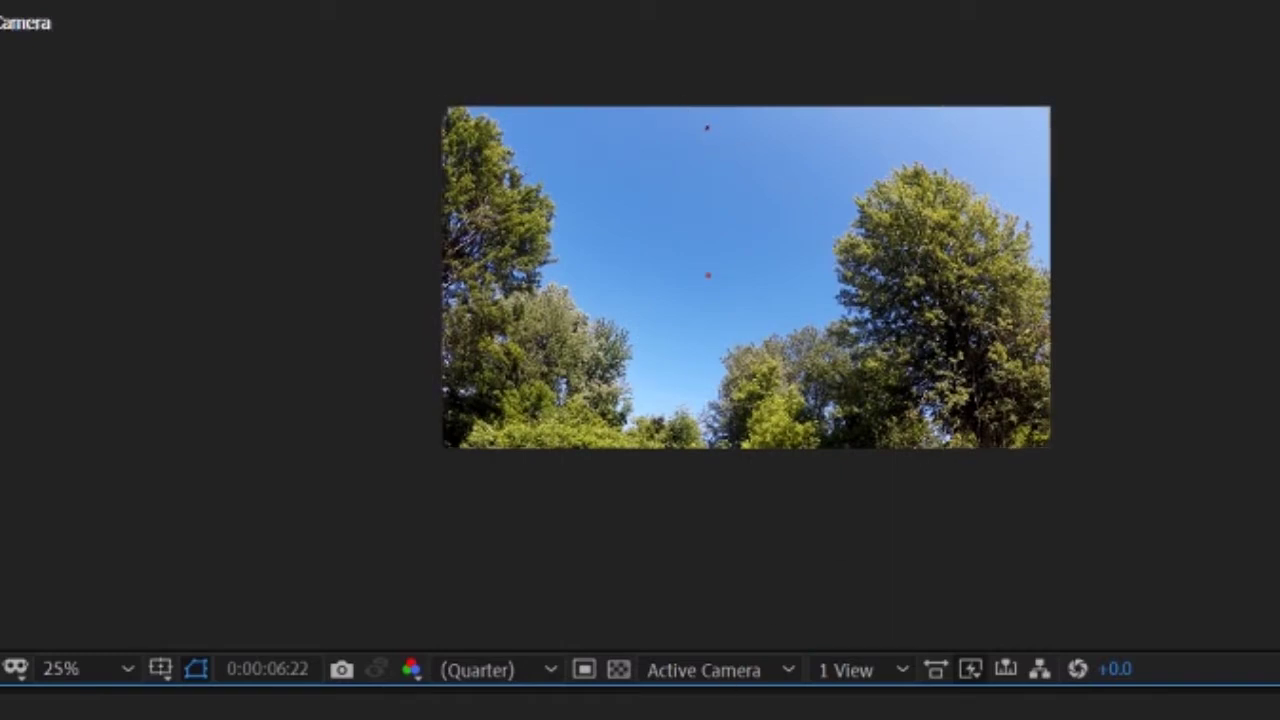
pyautogui.press('Home')
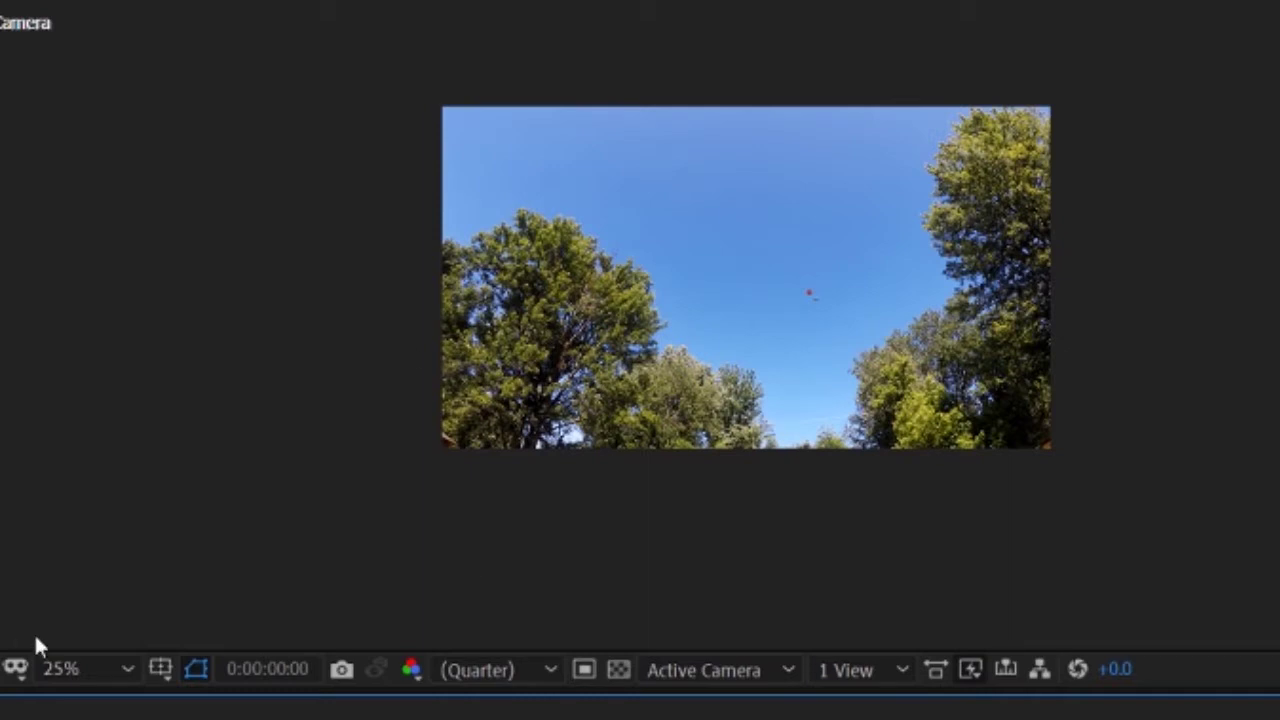
pyautogui.click(75, 668)
pyautogui.click(80, 104)
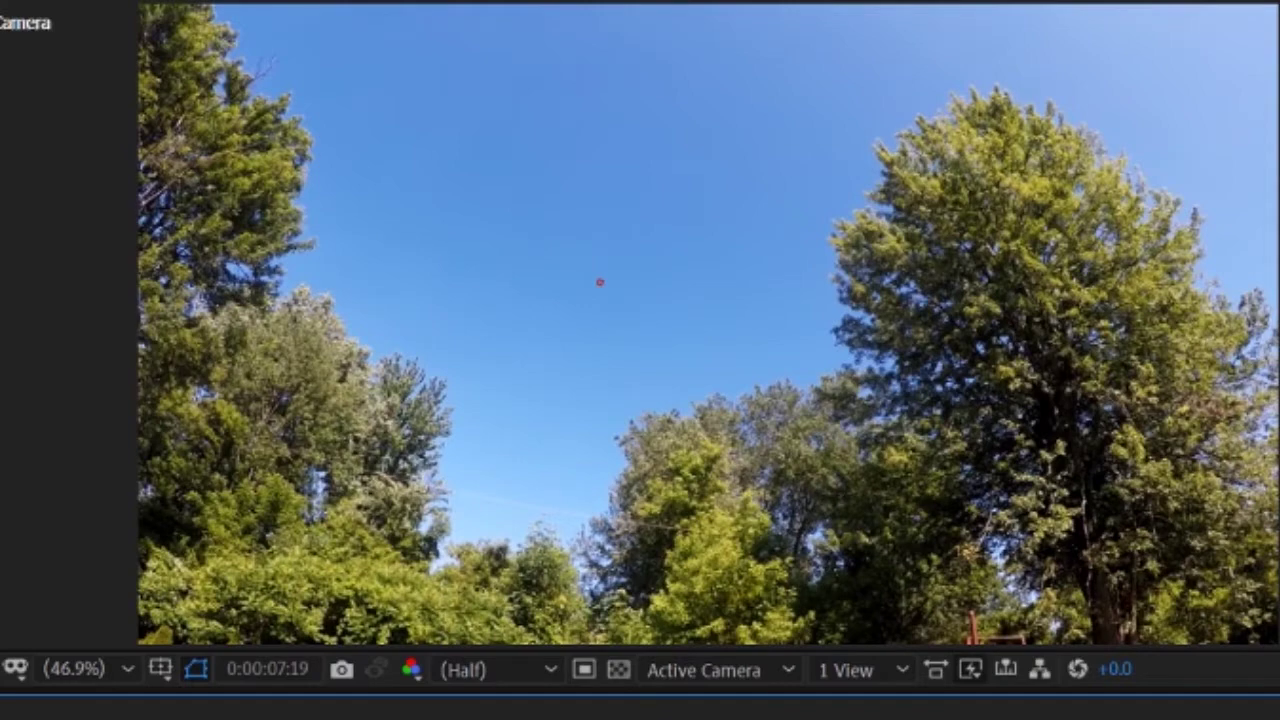
# Scan the sky and treetops at 100% zoom, panning up to the frame's top edge.
pyautogui.scroll(1, 400, 423)
pyautogui.scroll(2, 626, 143)
pyautogui.moveTo(626, 143)
pyautogui.mouseDown()
pyautogui.moveTo(753, 330)
pyautogui.moveTo(757, 137)
pyautogui.moveTo(684, 188)
pyautogui.moveTo(782, 177)
pyautogui.mouseUp()
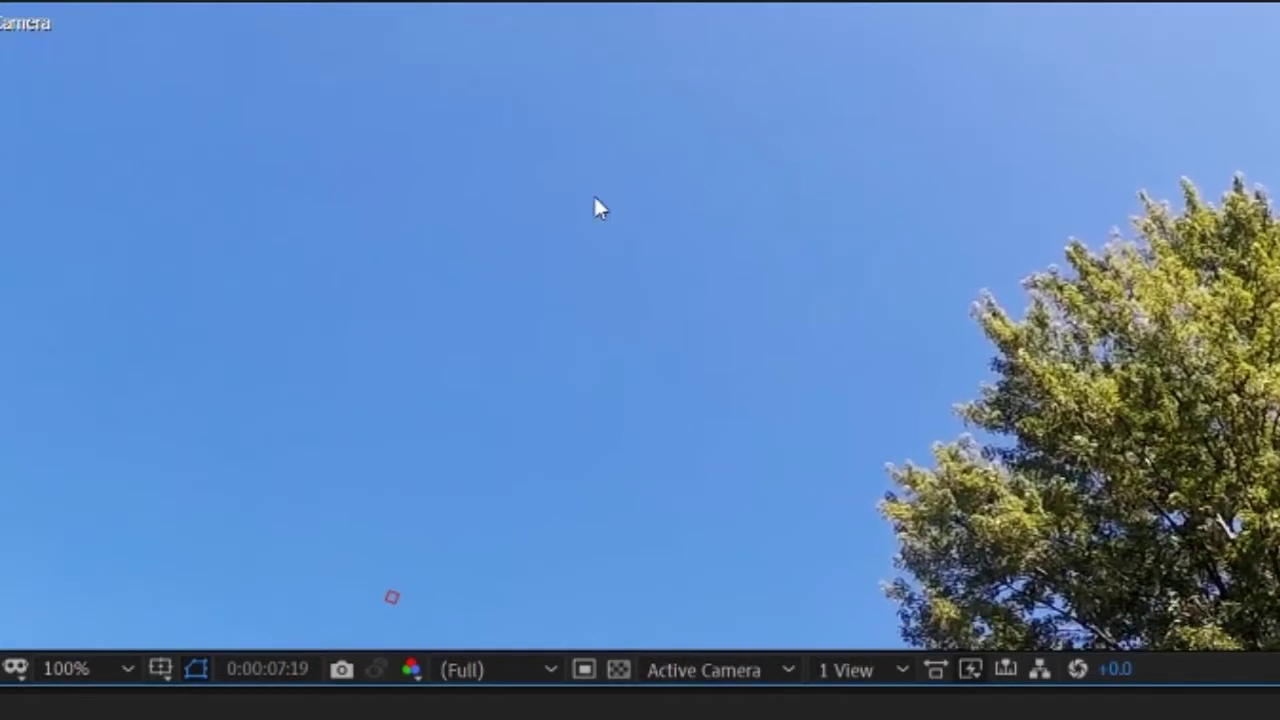
pyautogui.moveTo(576, 218)
pyautogui.mouseDown()
pyautogui.moveTo(806, 300)
pyautogui.moveTo(789, 357)
pyautogui.moveTo(620, 188)
pyautogui.mouseUp()
pyautogui.moveTo(406, 269)
pyautogui.mouseDown()
pyautogui.moveTo(617, 263)
pyautogui.moveTo(530, 222)
pyautogui.moveTo(323, 49)
pyautogui.mouseUp()
pyautogui.moveTo(346, 317); pyautogui.dragTo(460, 126)
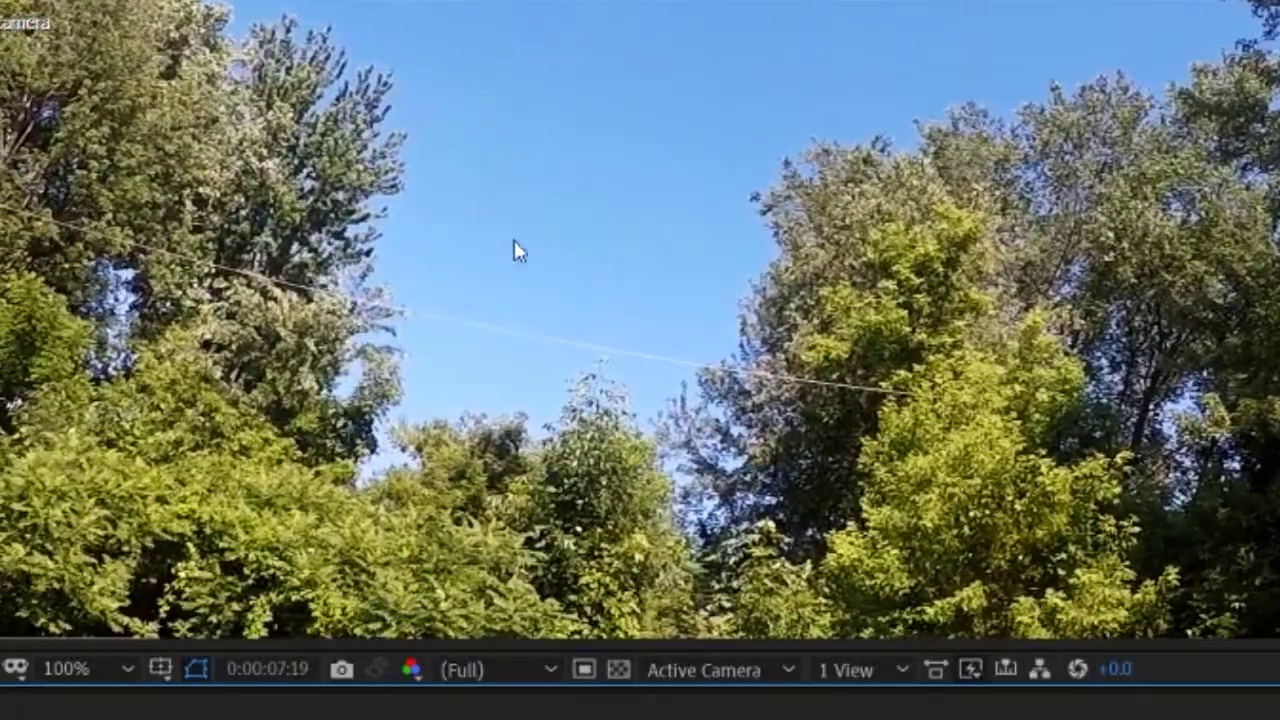
pyautogui.moveTo(518, 253)
pyautogui.mouseDown()
pyautogui.moveTo(126, 403)
pyautogui.moveTo(486, 337)
pyautogui.moveTo(477, 386)
pyautogui.moveTo(385, 472)
pyautogui.moveTo(594, 126)
pyautogui.moveTo(697, 183)
pyautogui.mouseUp()
# Zoom out to 50% to show the whole tree scene and scrub to frame 7:02.
pyautogui.scroll(-2, 680, 240)
pyautogui.moveTo(660, 266); pyautogui.dragTo(726, 289)
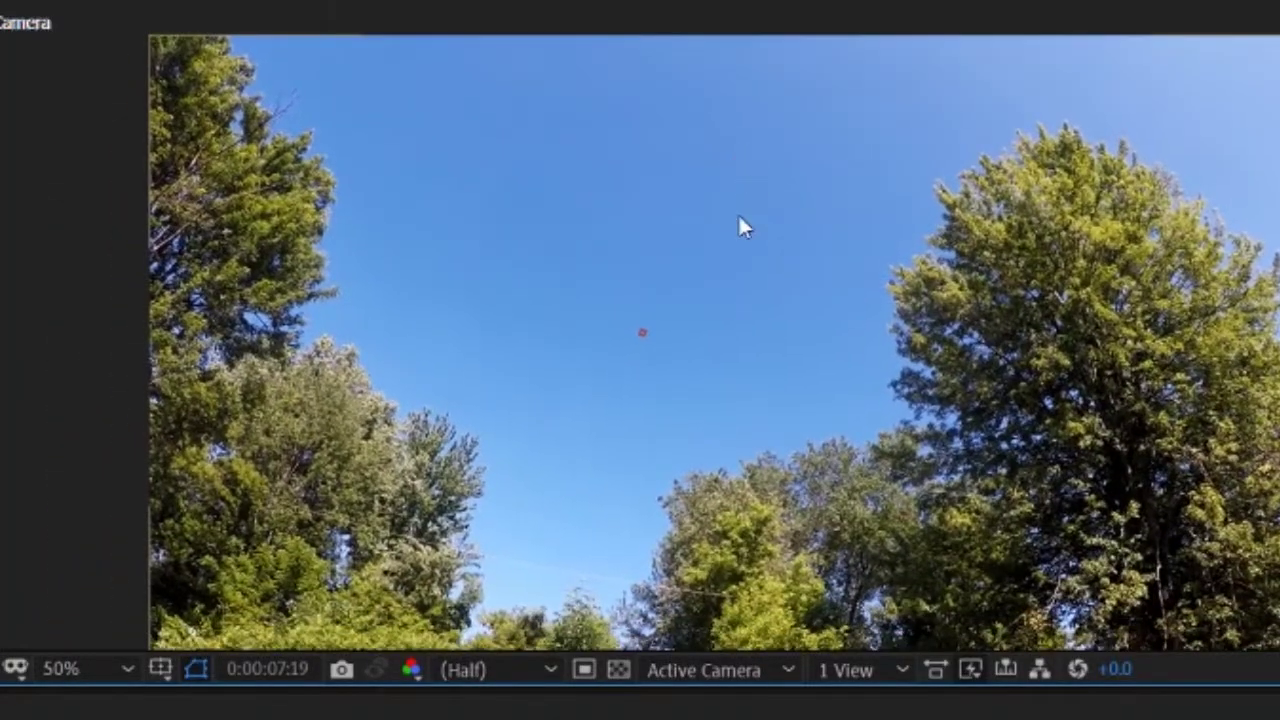
pyautogui.moveTo(737, 710)
pyautogui.mouseDown()
pyautogui.moveTo(611, 716)
pyautogui.moveTo(681, 716)
pyautogui.moveTo(664, 716)
pyautogui.mouseUp()
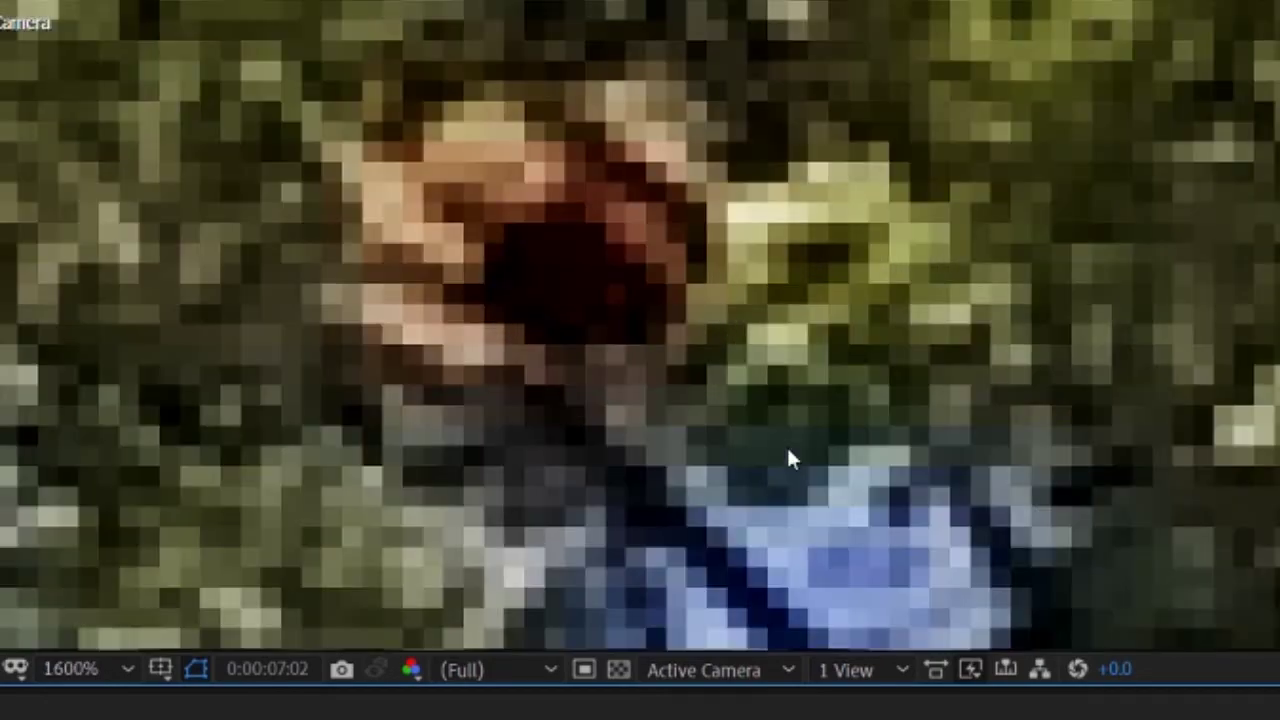
# Zoom out from the 200% view and reframe to show the whole tree.
pyautogui.scroll(-3, 786, 445)
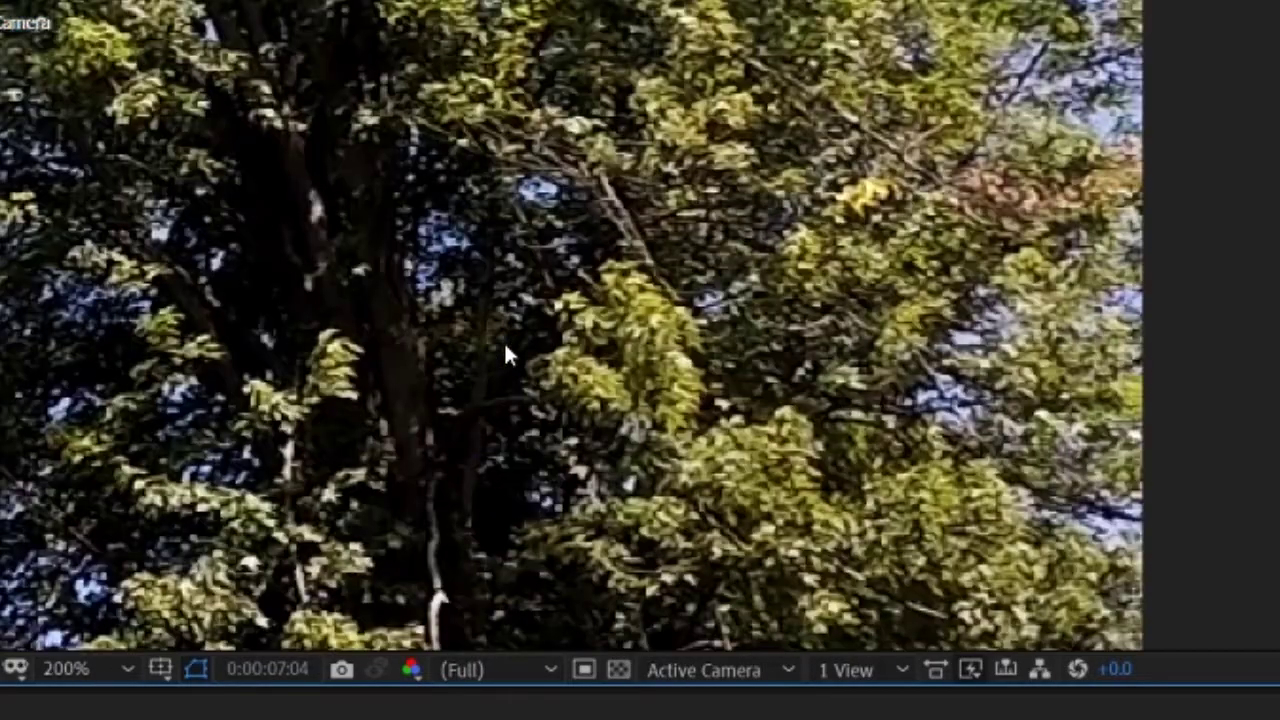
pyautogui.moveTo(520, 346)
pyautogui.mouseDown()
pyautogui.moveTo(443, 137)
pyautogui.moveTo(490, 540)
pyautogui.mouseUp()
pyautogui.scroll(-1, 506, 419)
pyautogui.moveTo(506, 419)
pyautogui.mouseDown()
pyautogui.moveTo(543, 429)
pyautogui.moveTo(517, 540)
pyautogui.moveTo(443, 486)
pyautogui.moveTo(506, 457)
pyautogui.moveTo(489, 460)
pyautogui.mouseUp()
# Compare the foliage speck across frames 7:03 and 7:04, then zoom back out.
pyautogui.press('pageup')
pyautogui.press('pageup')
pyautogui.press('pageup')
pyautogui.press('pageup')
pyautogui.press('pagedown')
pyautogui.press('pagedown')
pyautogui.press('pagedown')
pyautogui.press('pageup')
pyautogui.press('pageup')
pyautogui.press('pageup')
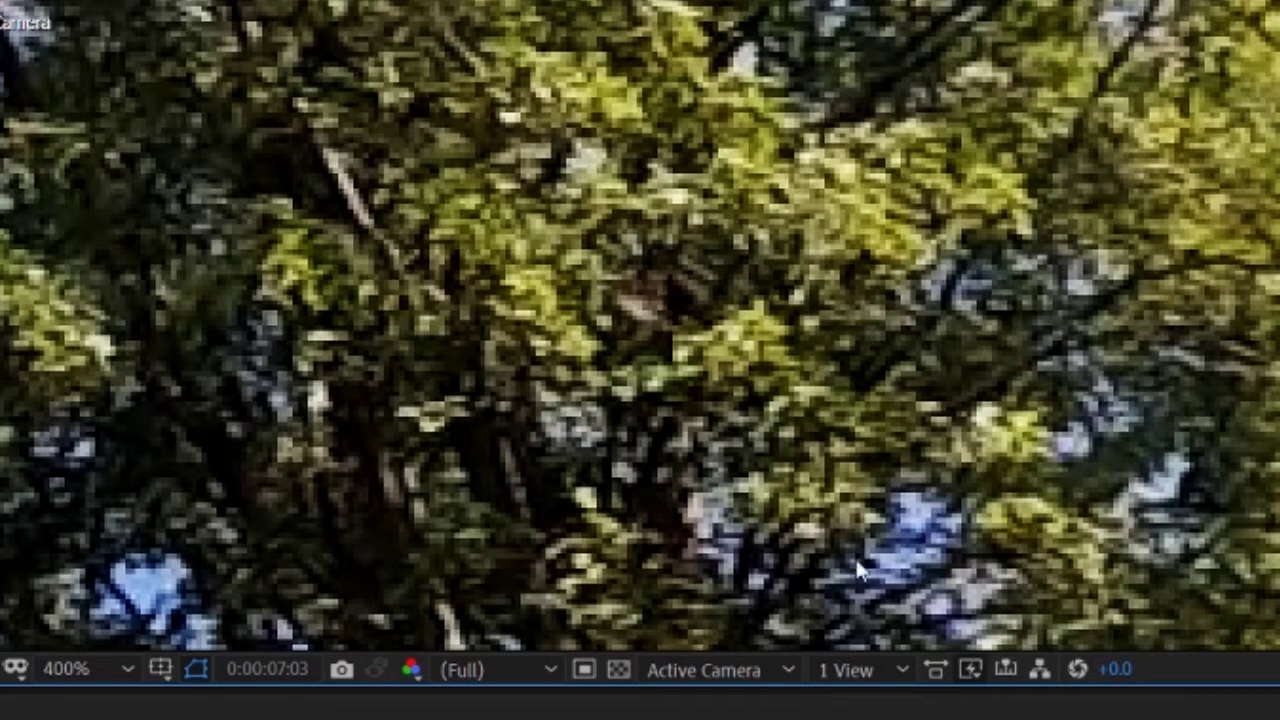
pyautogui.press('pagedown')
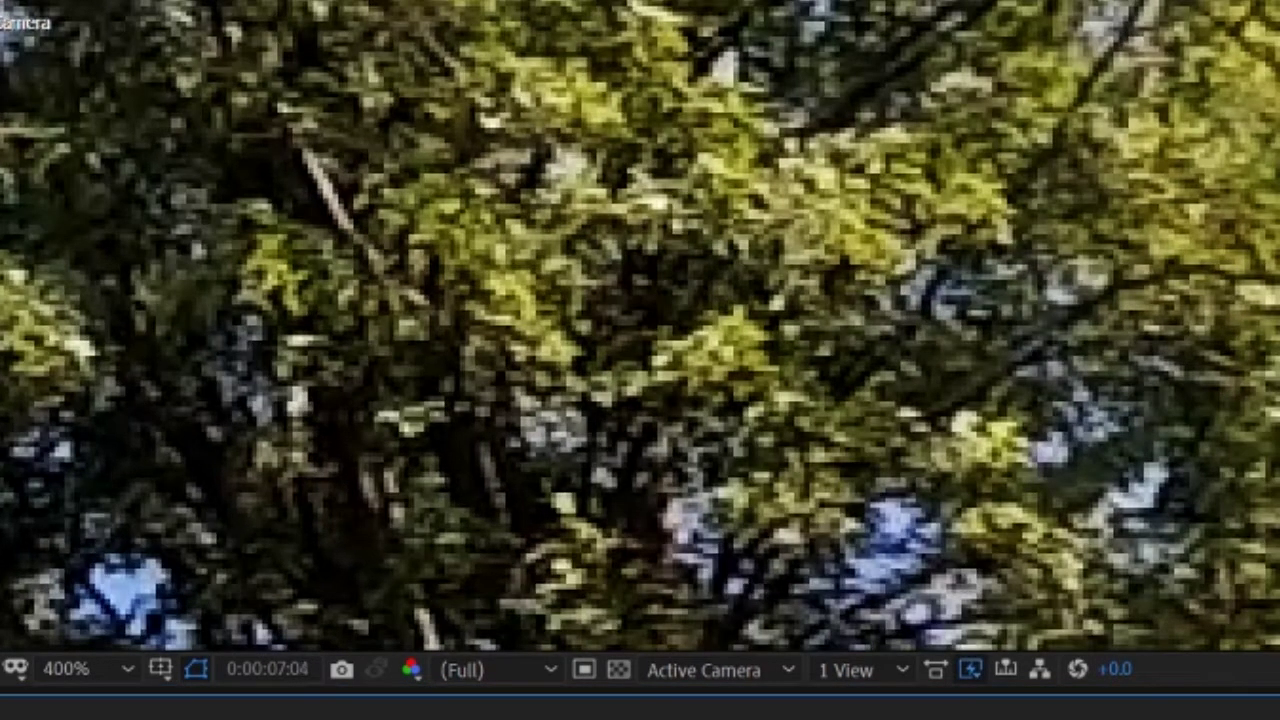
pyautogui.press('pageup')
pyautogui.press('pagedown')
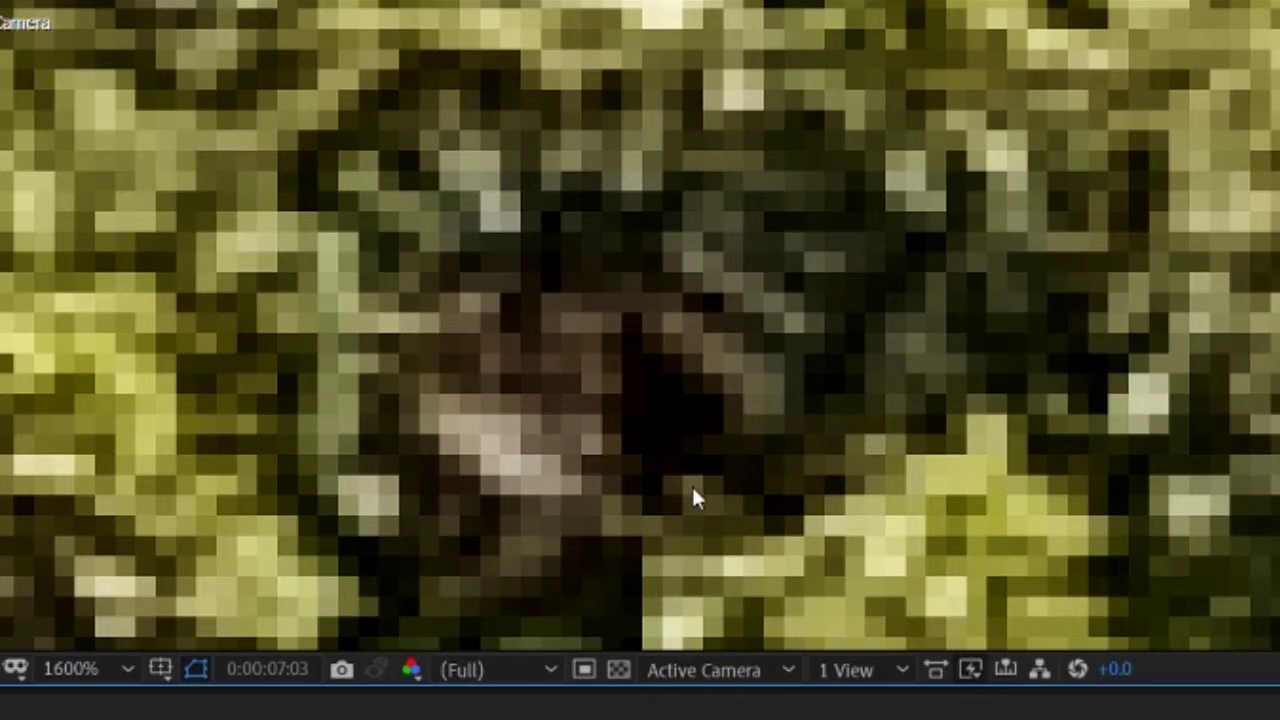
pyautogui.scroll(-1, 693, 490)
pyautogui.scroll(-1, 693, 490)
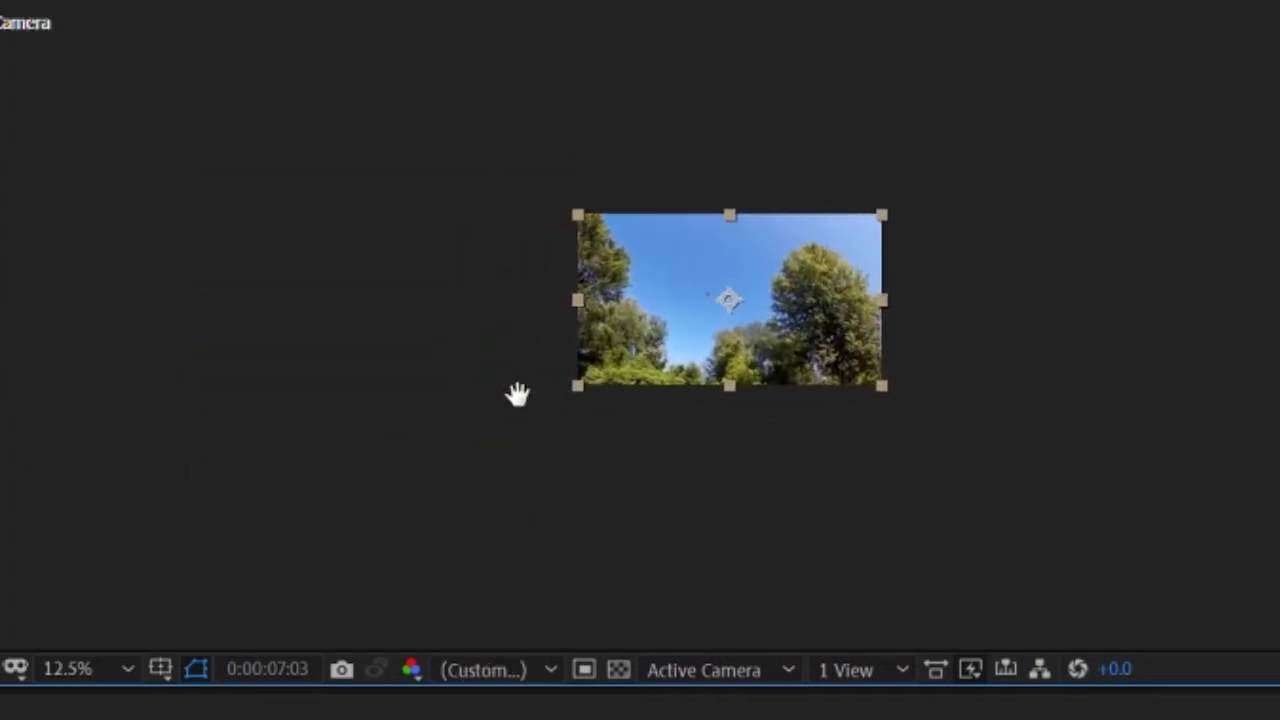
# Center the footage, zoom to 200%, and step to frame 6:21 to see the dark flying object.
pyautogui.moveTo(481, 399); pyautogui.dragTo(417, 423)
pyautogui.scroll(1, 680, 423)
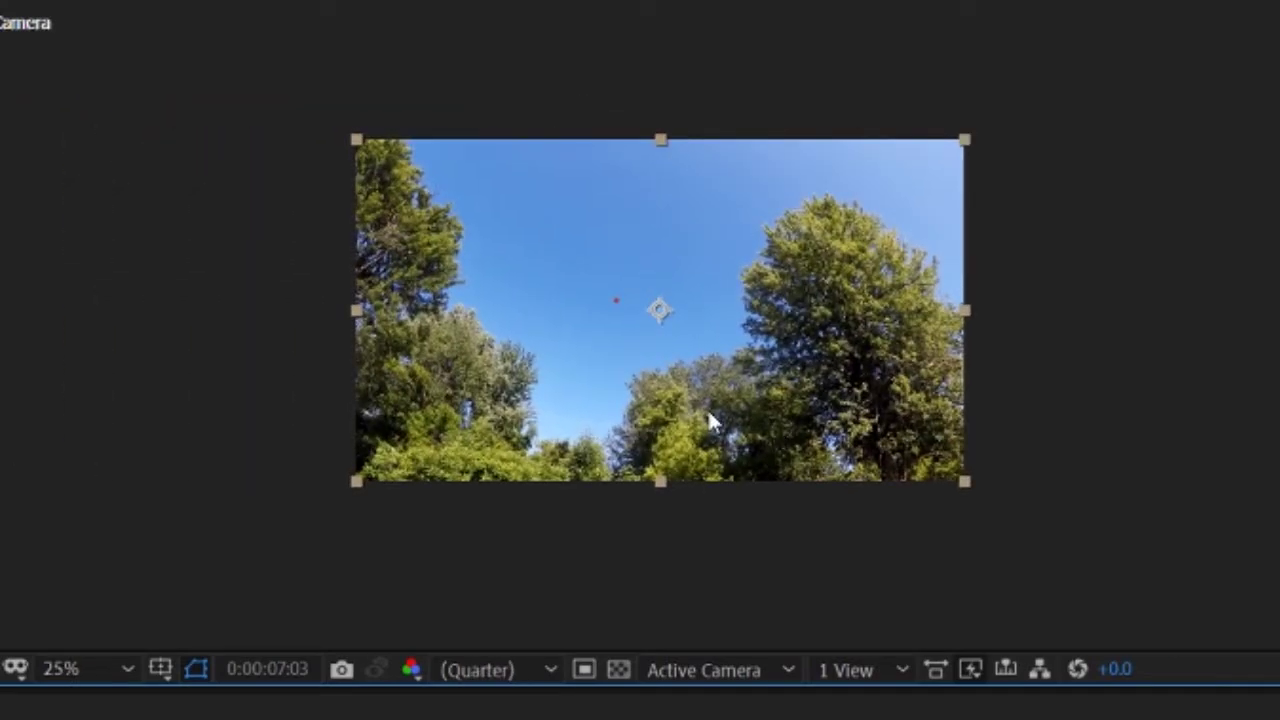
pyautogui.scroll(1, 643, 385)
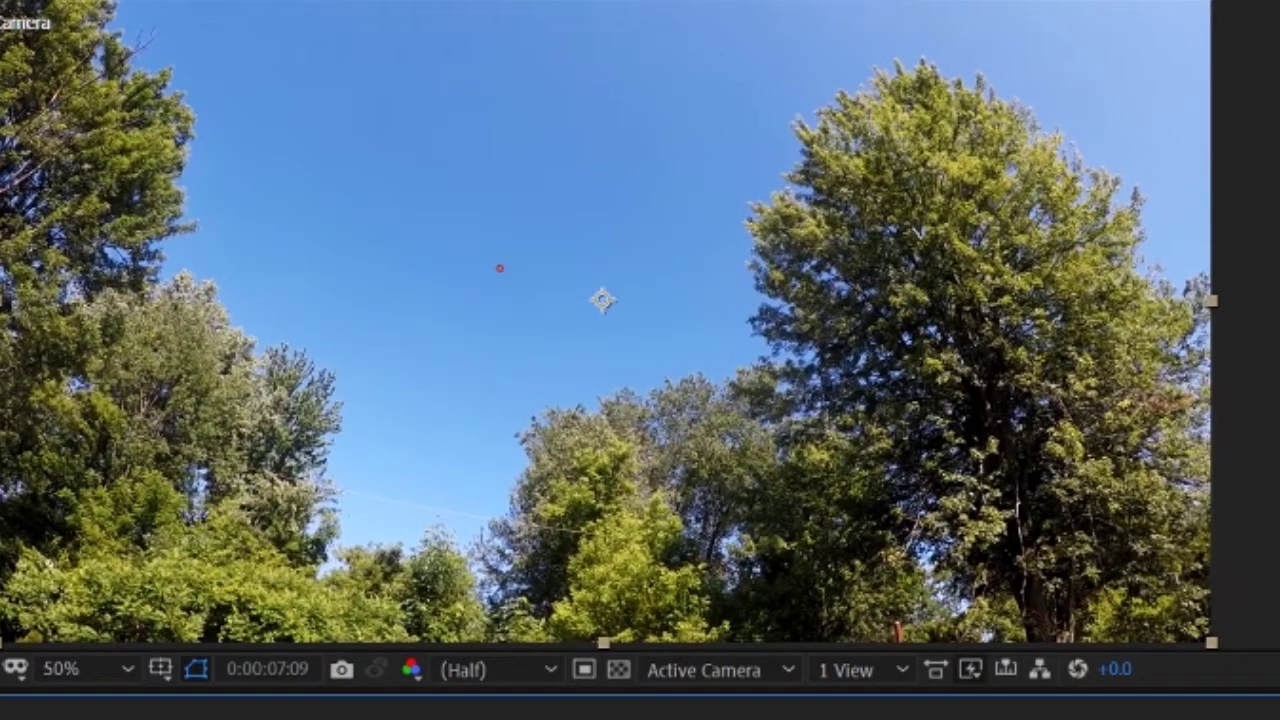
pyautogui.press('pageup')
pyautogui.press('pageup')
pyautogui.press('pageup')
pyautogui.press('pageup')
pyautogui.press('pageup')
pyautogui.press('pageup')
pyautogui.press('pagedown')
pyautogui.press('pagedown')
pyautogui.press('pagedown')
pyautogui.press('pagedown')
pyautogui.press('pagedown')
pyautogui.press('pagedown')
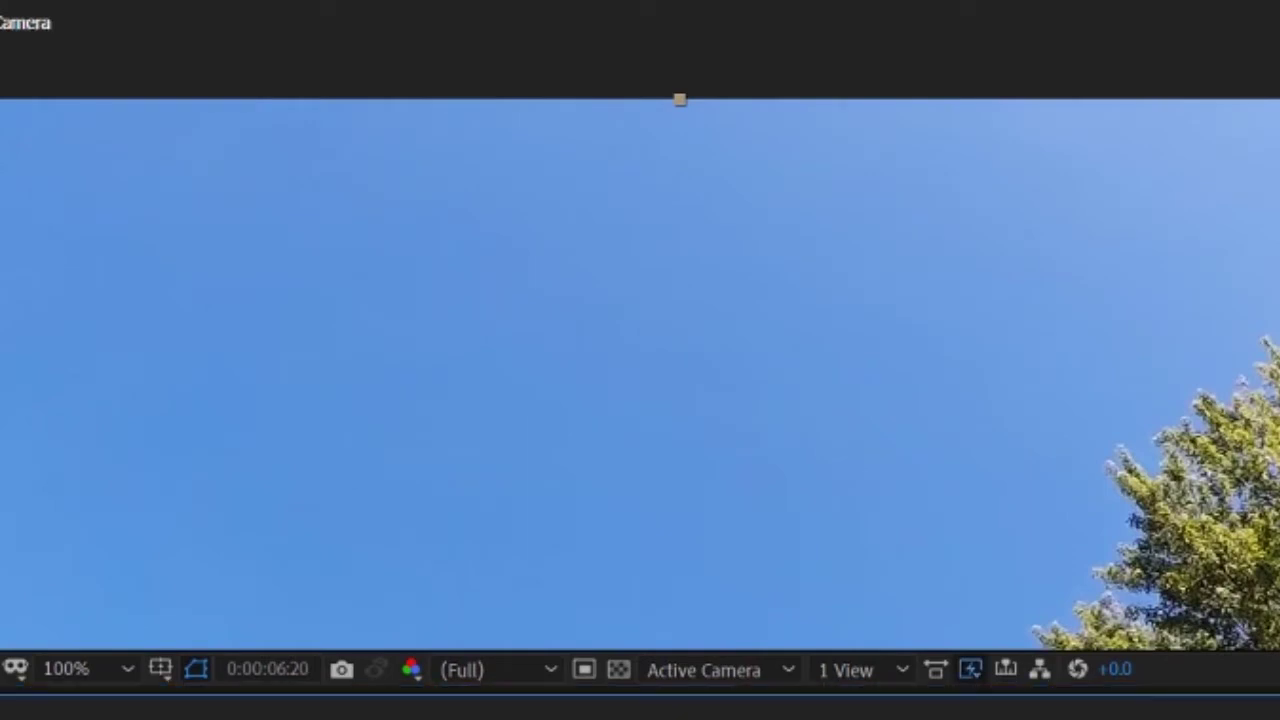
pyautogui.press('pagedown')
pyautogui.scroll(2, 257, 189)
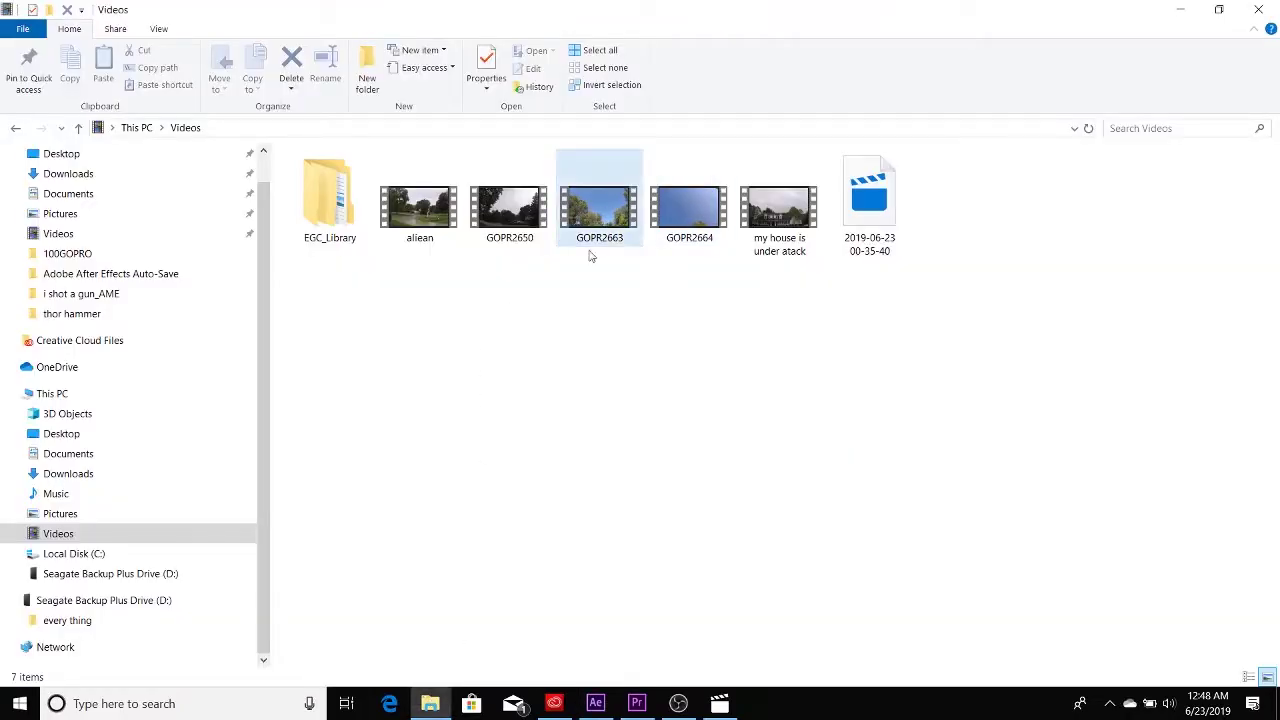
# Navigate to D: > every thing > pichers > Video thumbnails in File Explorer.
pyautogui.click(148, 510)
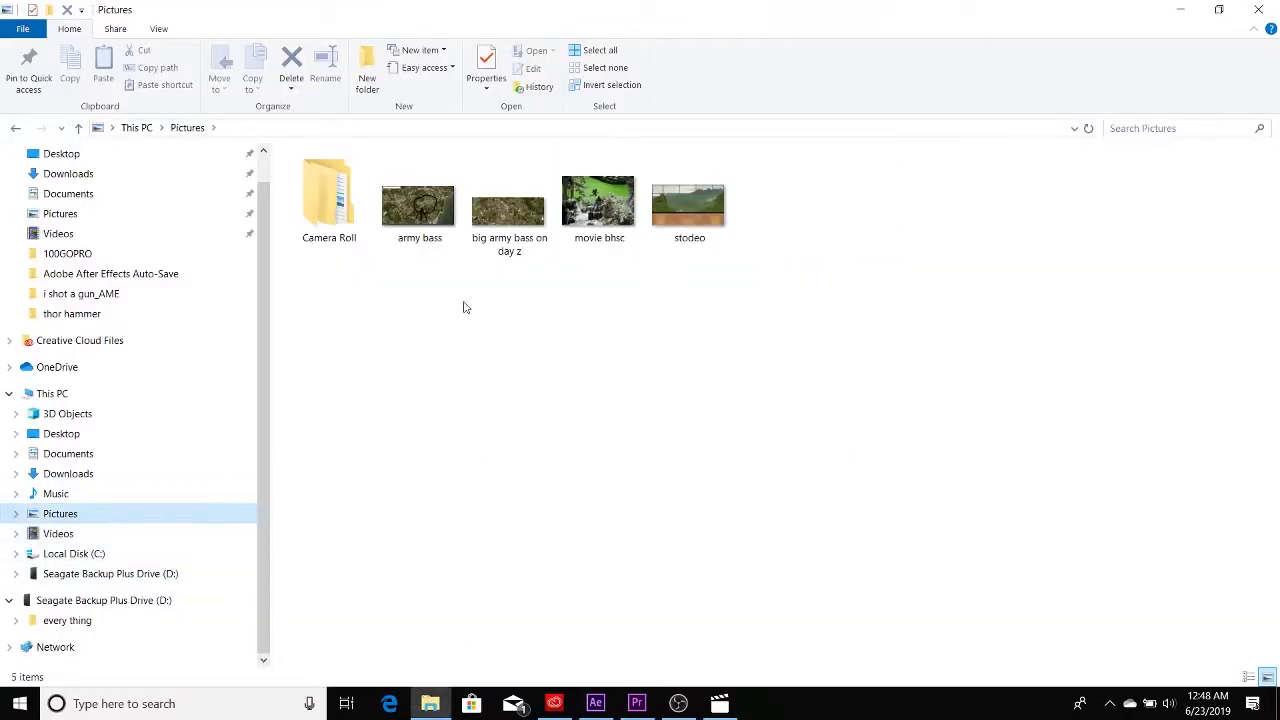
pyautogui.click(80, 538)
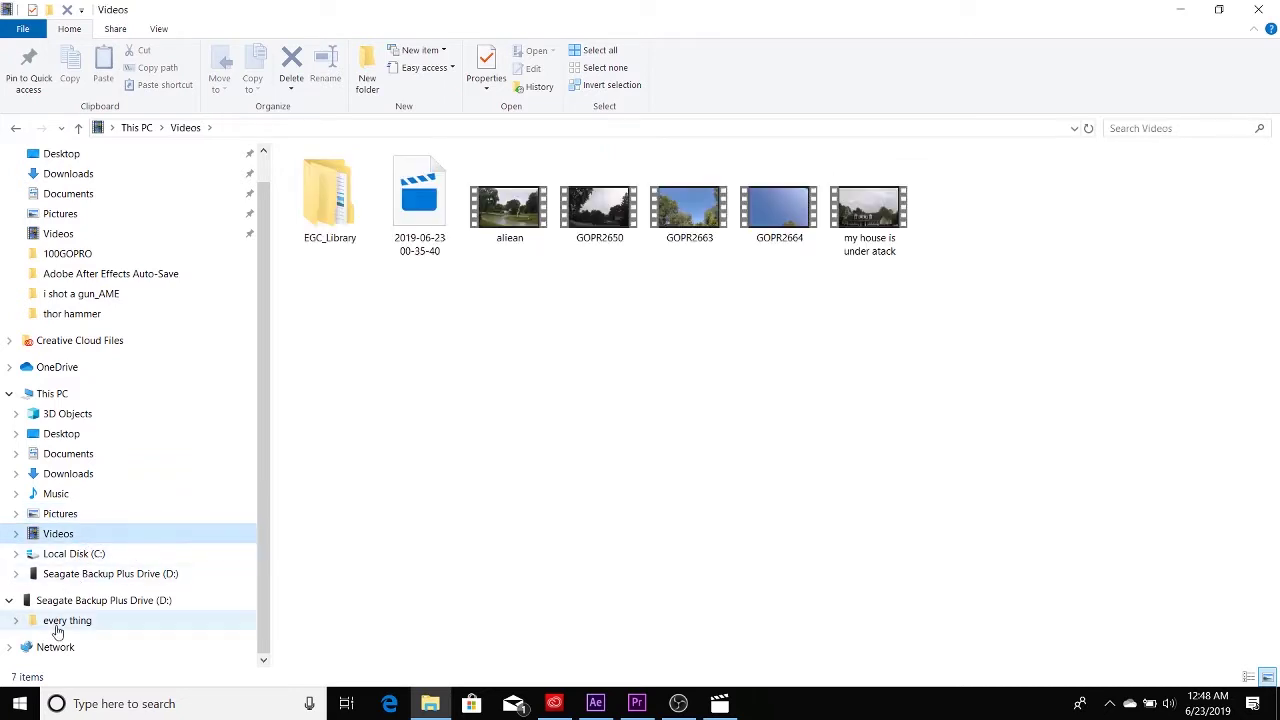
pyautogui.click(70, 620)
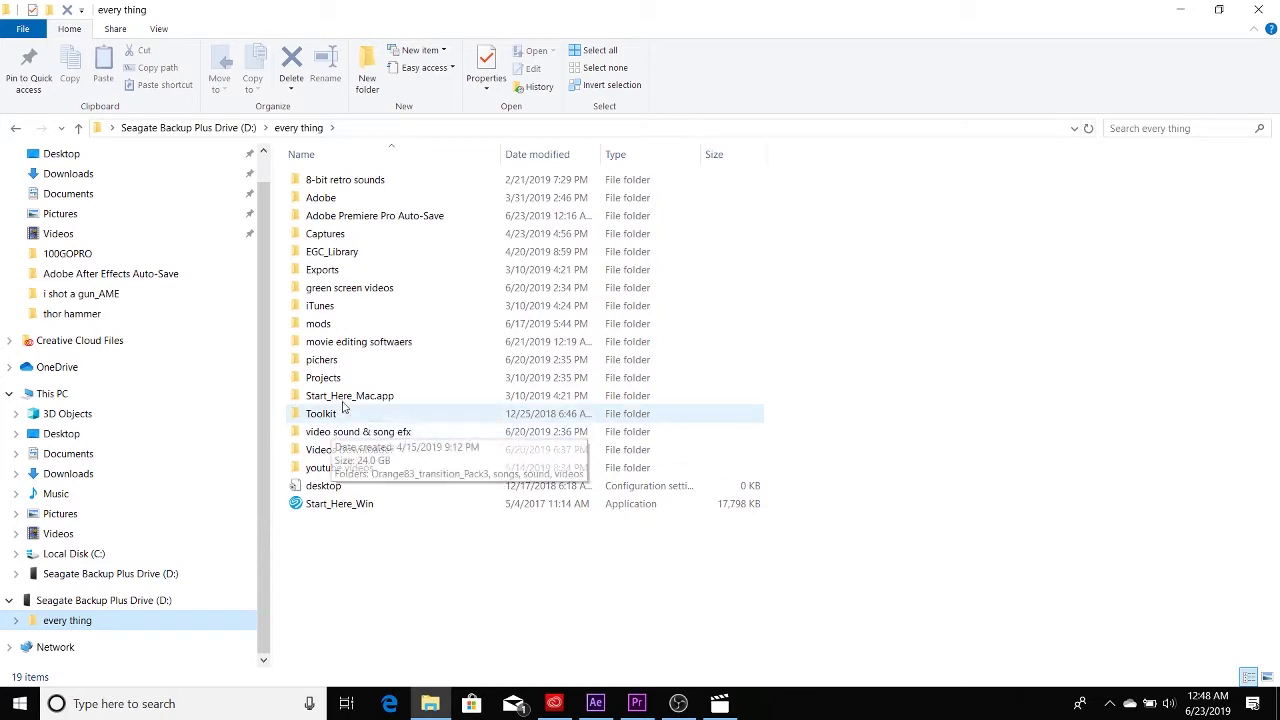
pyautogui.doubleClick(340, 359)
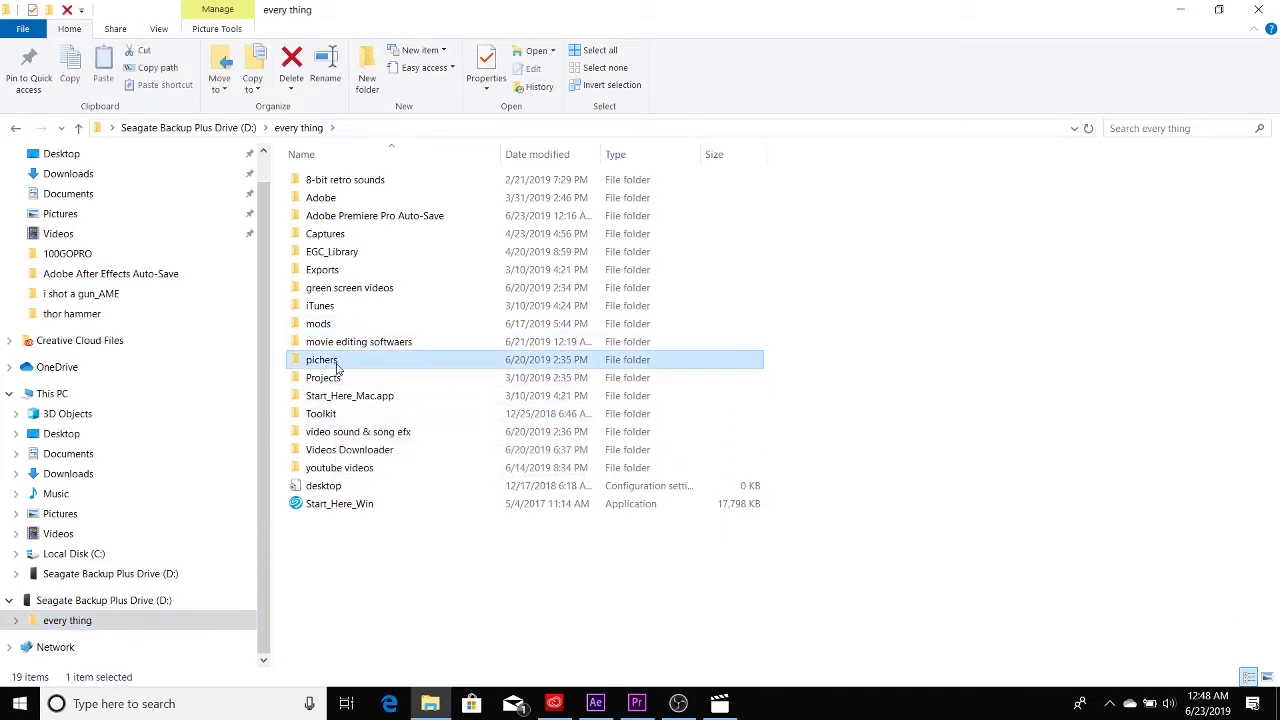
pyautogui.click(760, 230)
pyautogui.doubleClick(760, 230)
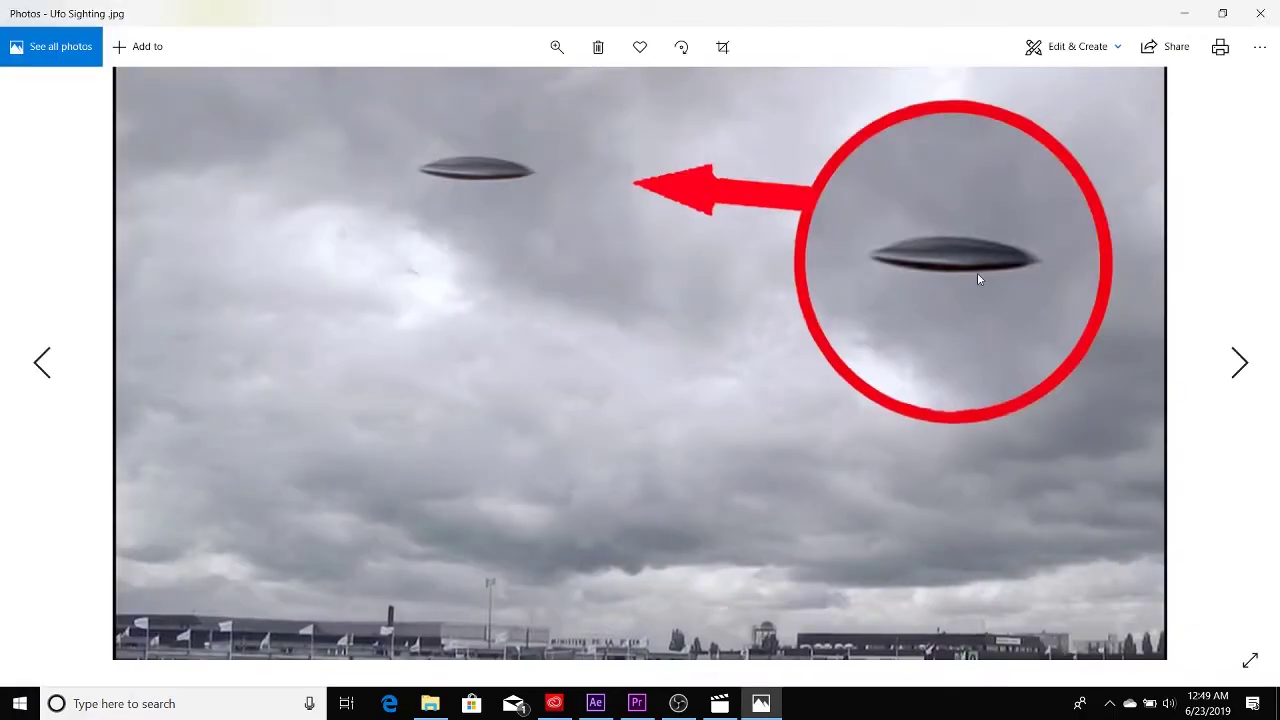
# Go back from the Ufo Sighting picture to the previous image, stodeo.png.
pyautogui.click(42, 364)
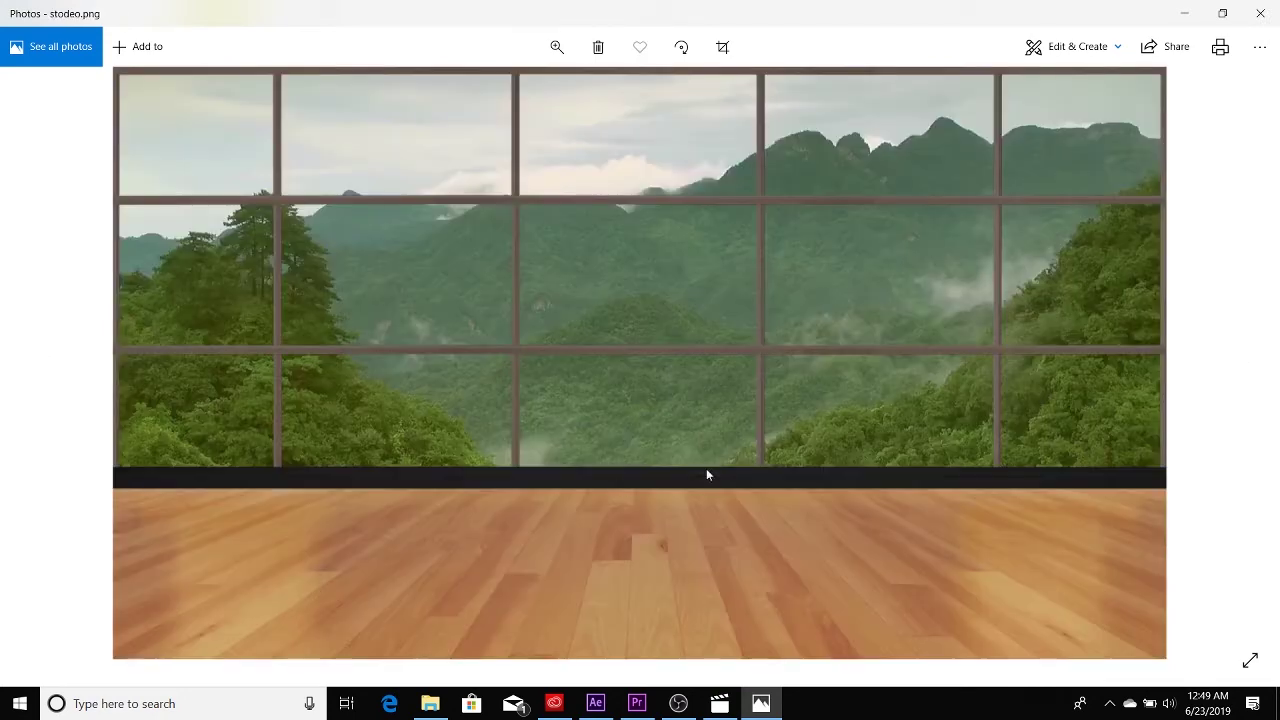
# Return to After Effects and bring the ufo spoted Linked Comp 01 viewer to the front.
pyautogui.click(595, 703)
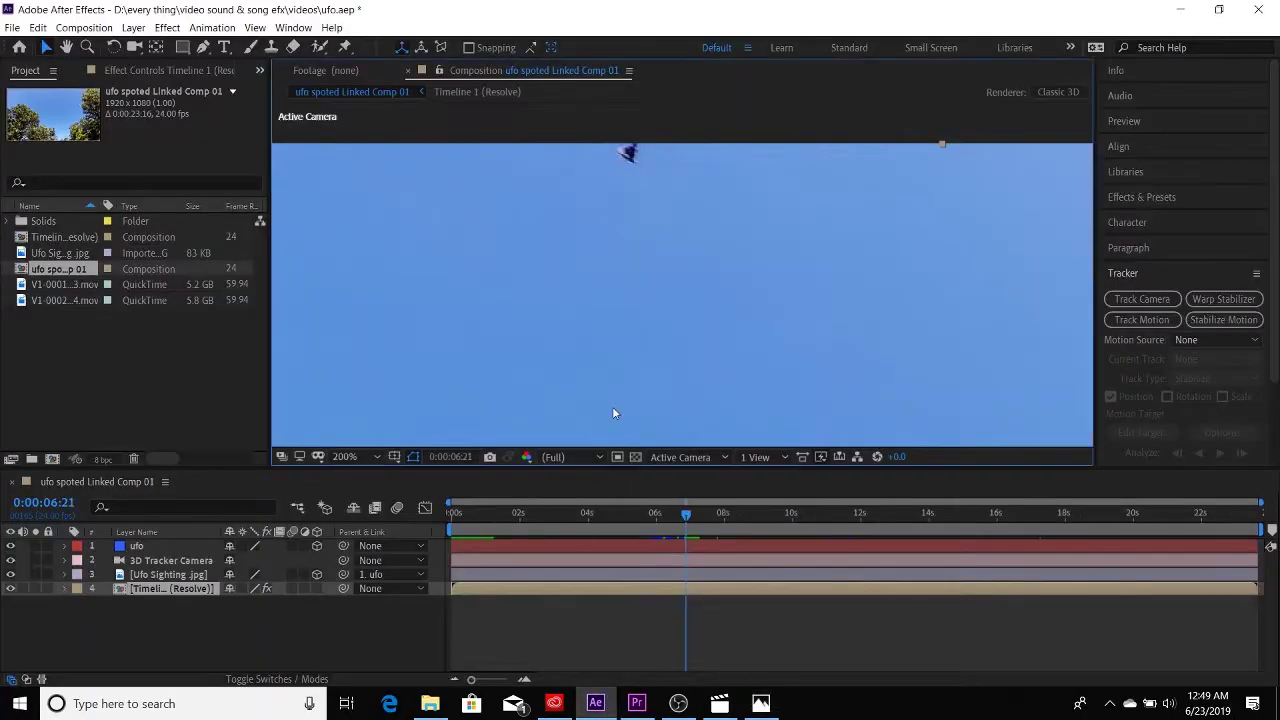
pyautogui.scroll(1, 640, 250)
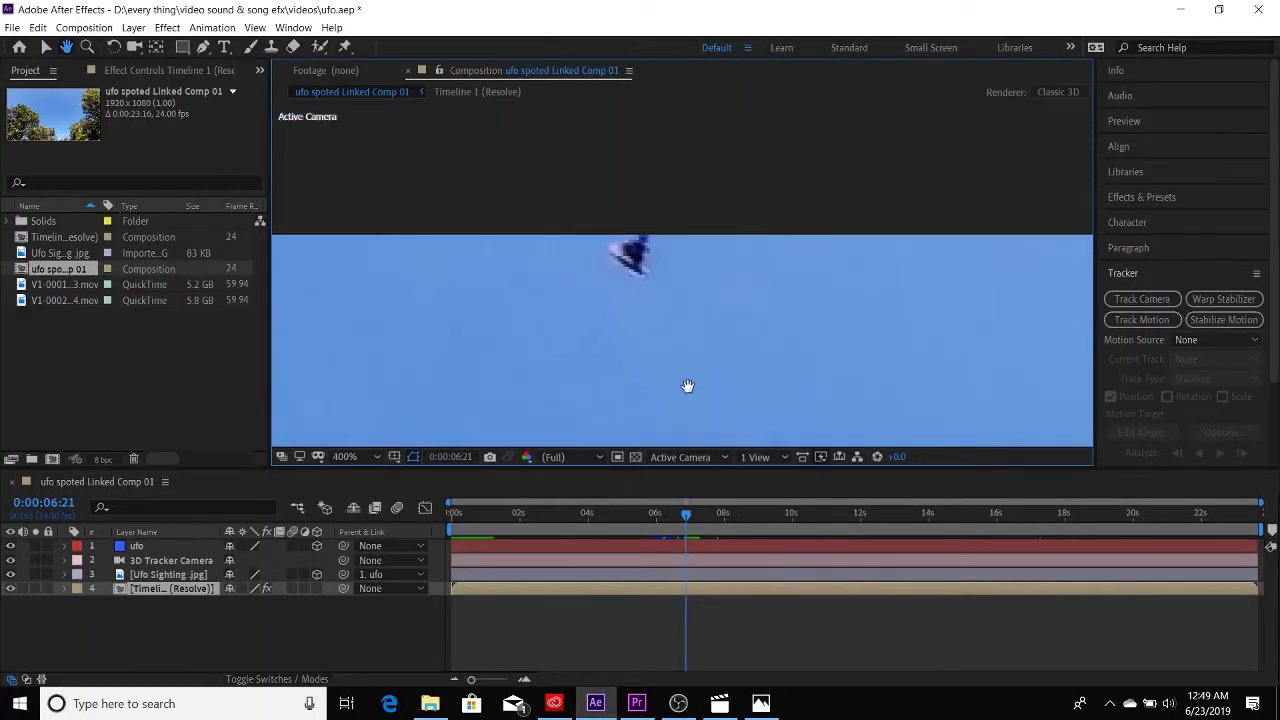
pyautogui.scroll(1, 680, 370)
pyautogui.scroll(1, 658, 311)
pyautogui.scroll(1, 658, 311)
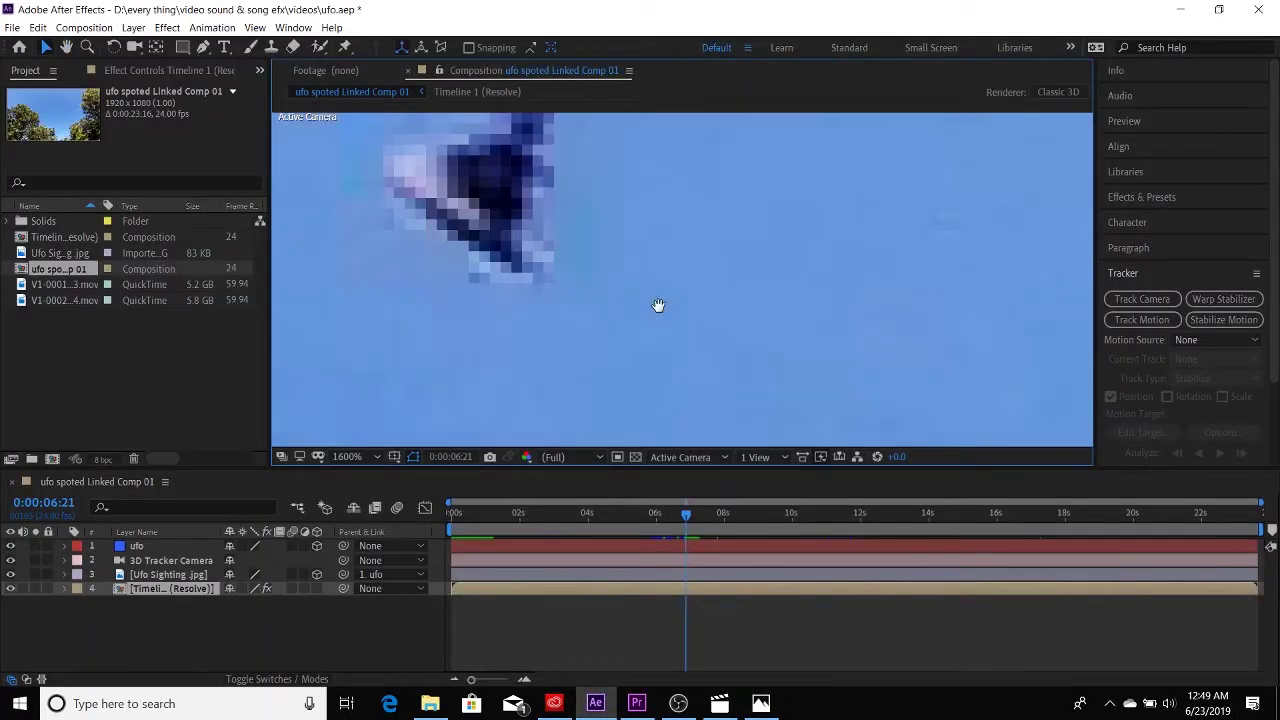
pyautogui.scroll(-3, 748, 355)
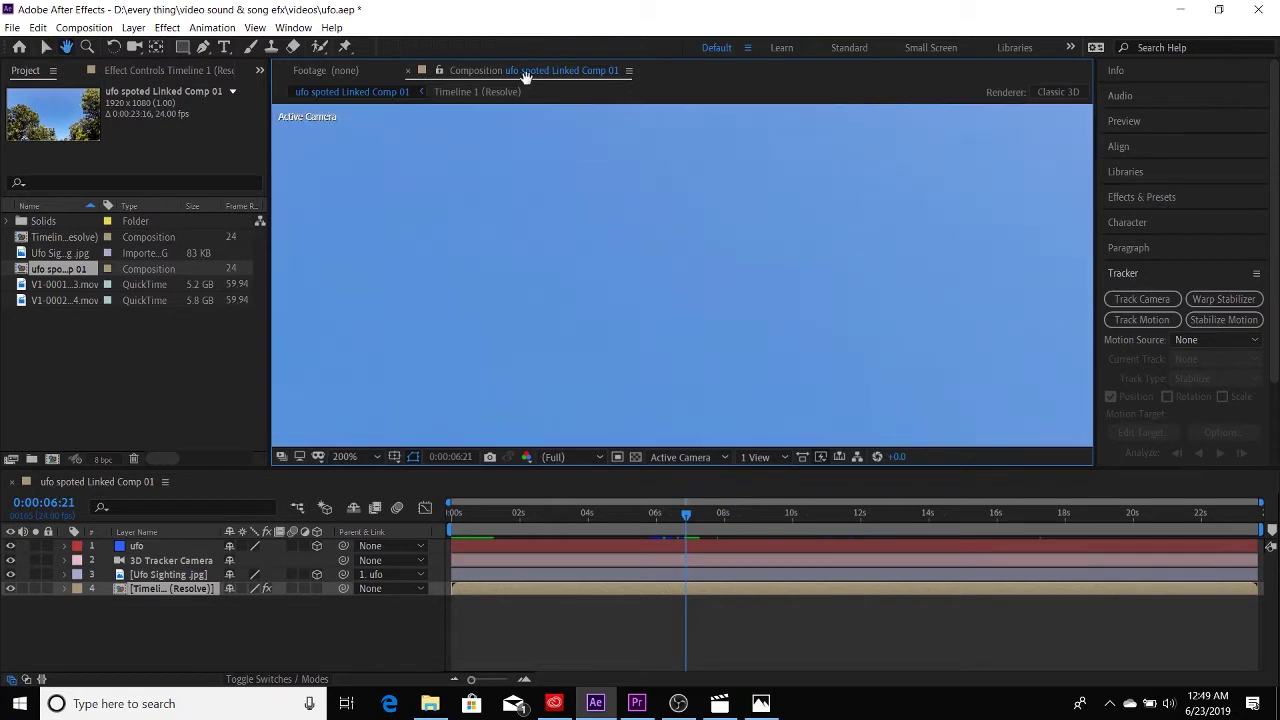
pyautogui.click(325, 70)
pyautogui.click(459, 69)
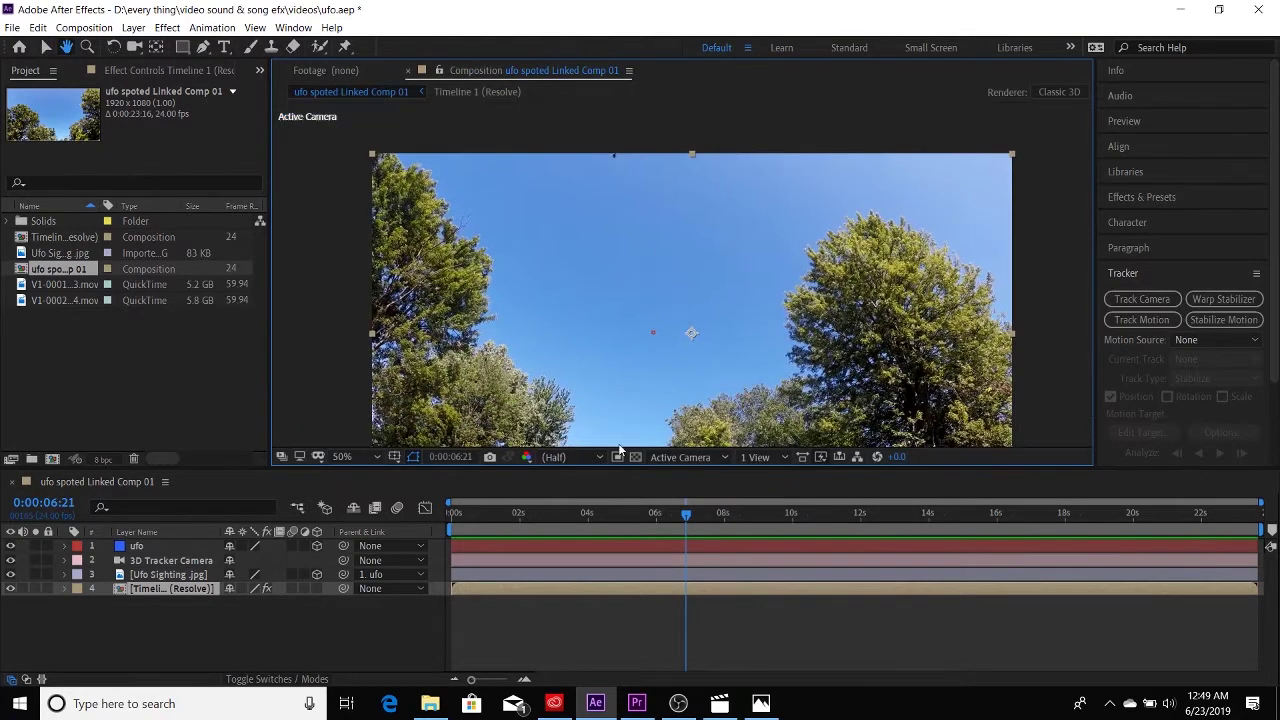
# Scrub back to about 0:00:03:14, zoom on the frame and nudge it slightly upward.
pyautogui.moveTo(686, 514); pyautogui.dragTo(452, 514)
pyautogui.scroll(2, 661, 286)
pyautogui.scroll(4, 661, 286)
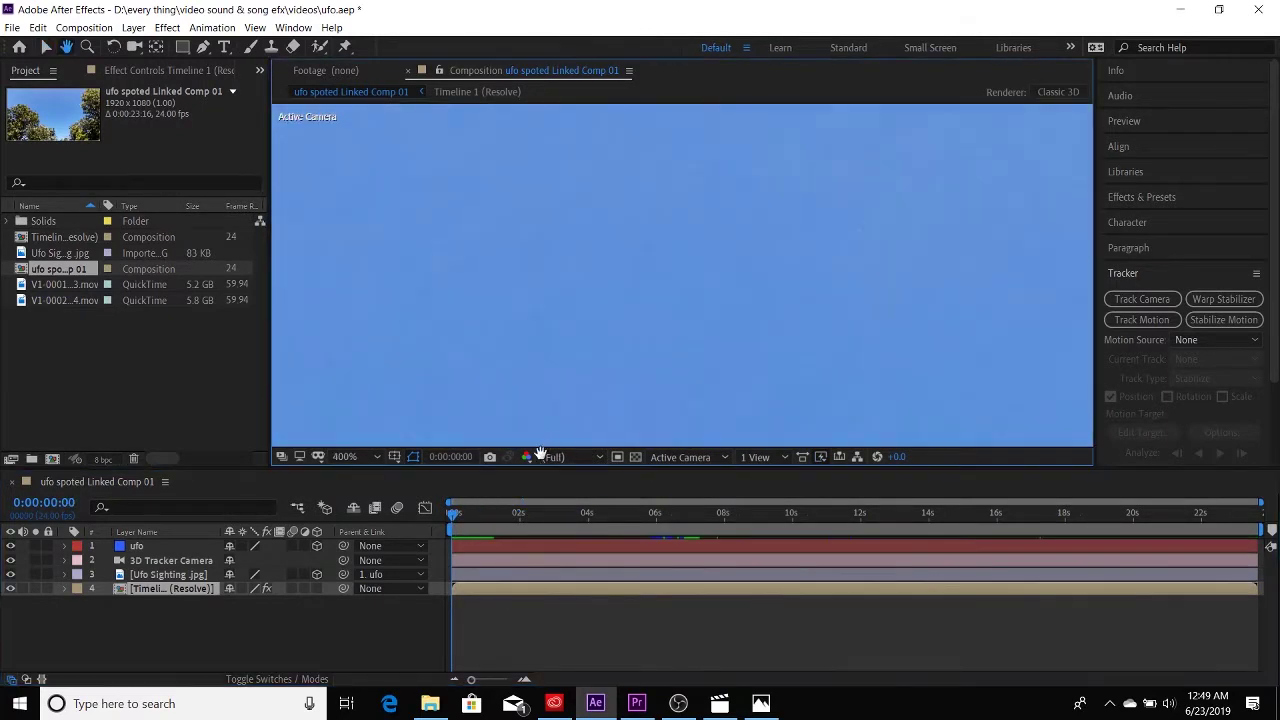
pyautogui.scroll(2, 619, 332)
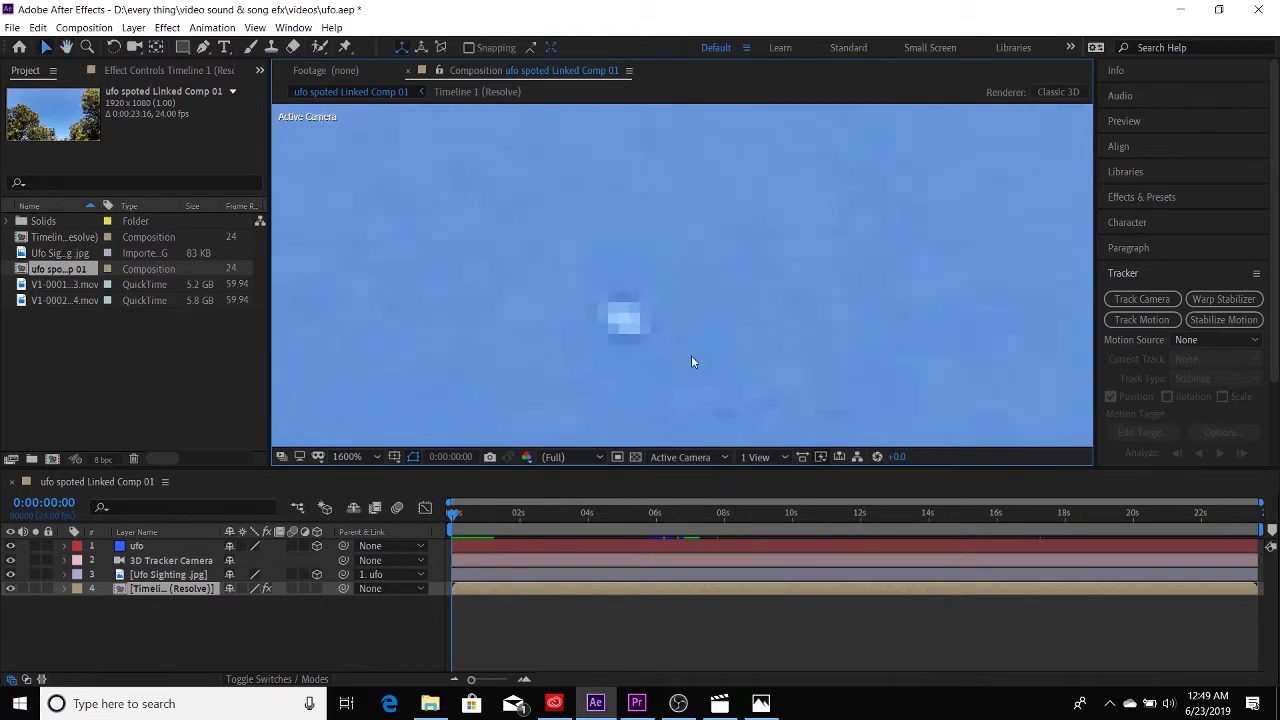
pyautogui.scroll(-4, 660, 348)
pyautogui.scroll(-1, 652, 345)
pyautogui.scroll(-3, 650, 349)
pyautogui.scroll(5, 650, 349)
pyautogui.scroll(-2, 650, 345)
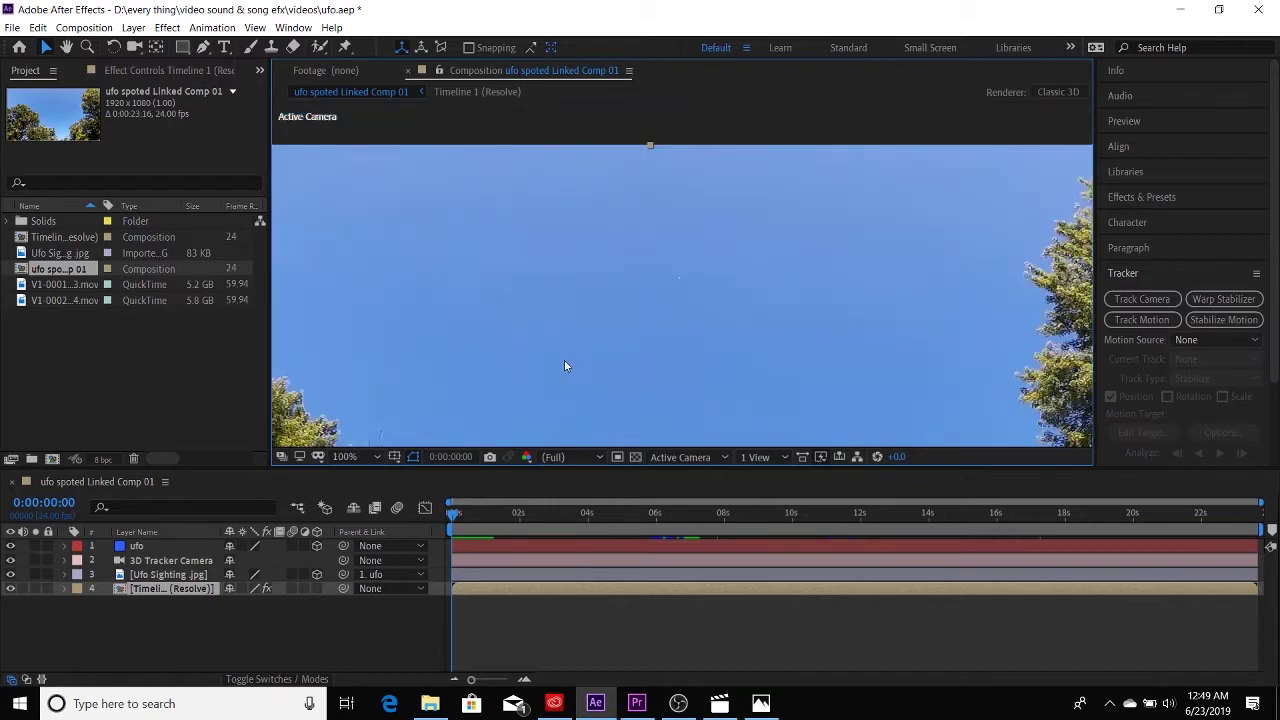
pyautogui.scroll(-2, 563, 359)
pyautogui.moveTo(638, 285); pyautogui.dragTo(638, 279)
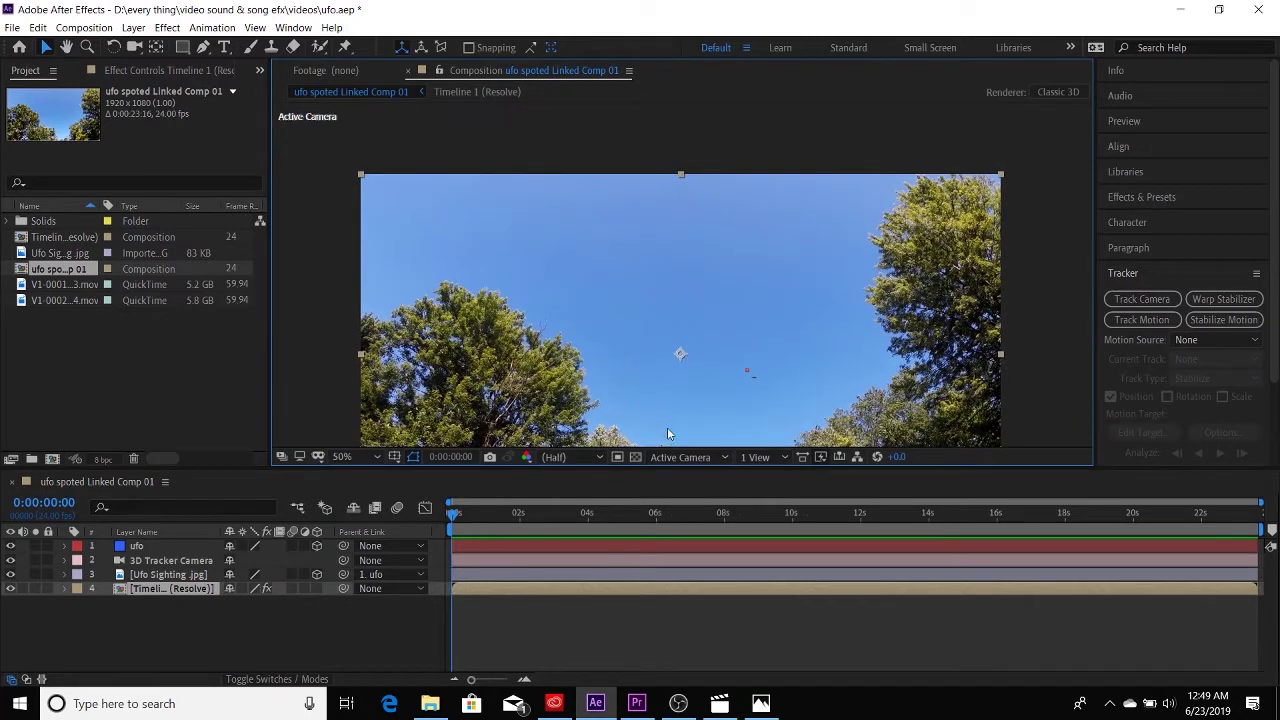
# Preview the composition from near the start, then park the playhead at 0:00:00:00.
pyautogui.press('space')
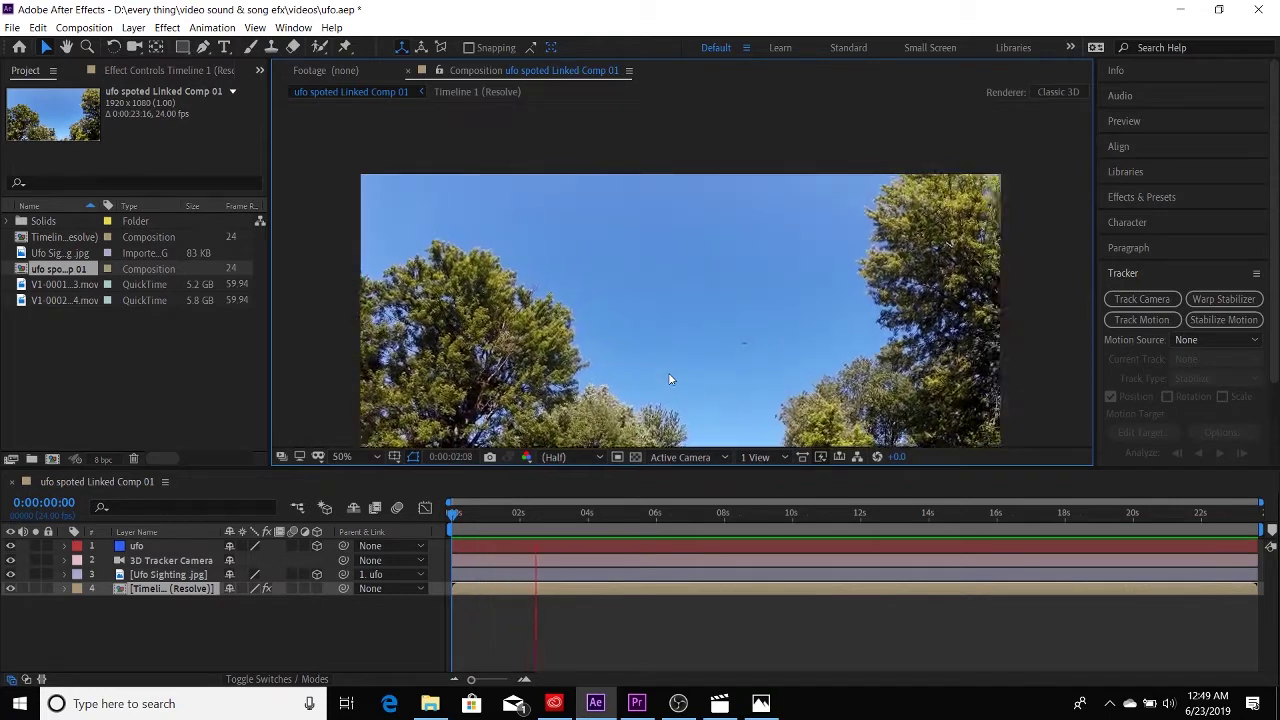
pyautogui.click(569, 528)
pyautogui.moveTo(569, 528); pyautogui.dragTo(446, 530)
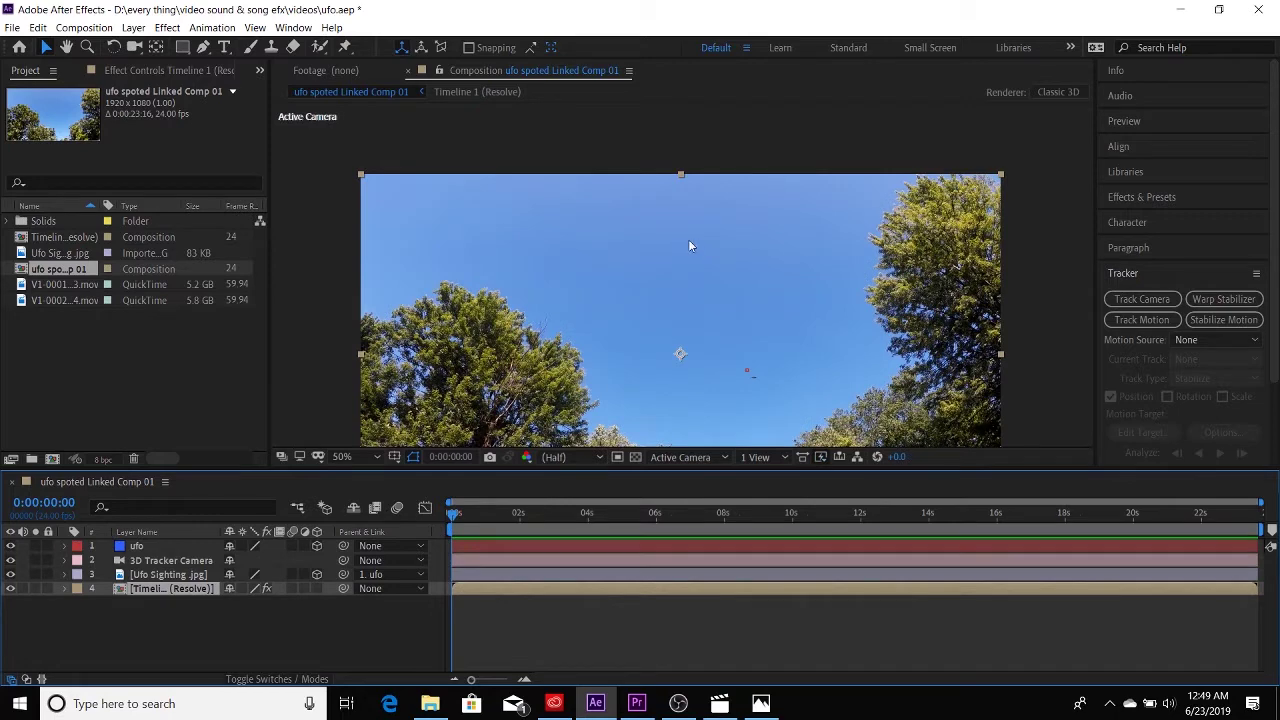
pyautogui.press('space')
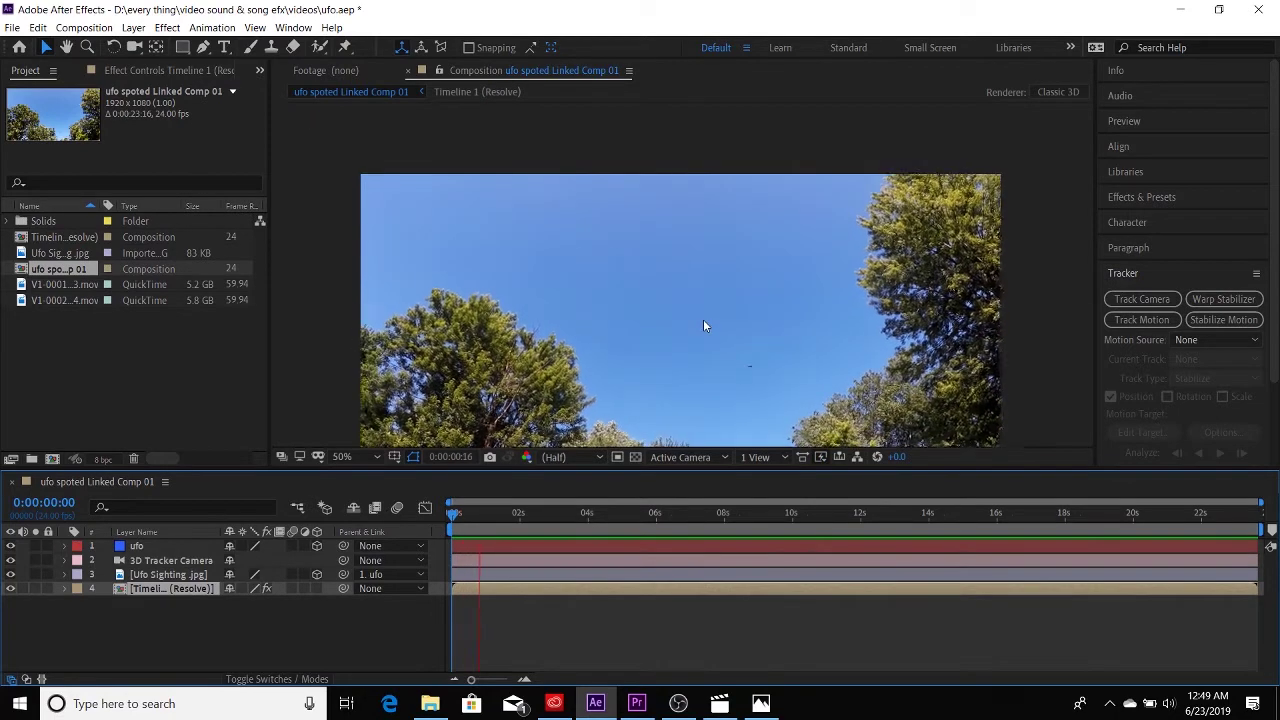
pyautogui.moveTo(454, 528); pyautogui.dragTo(446, 538)
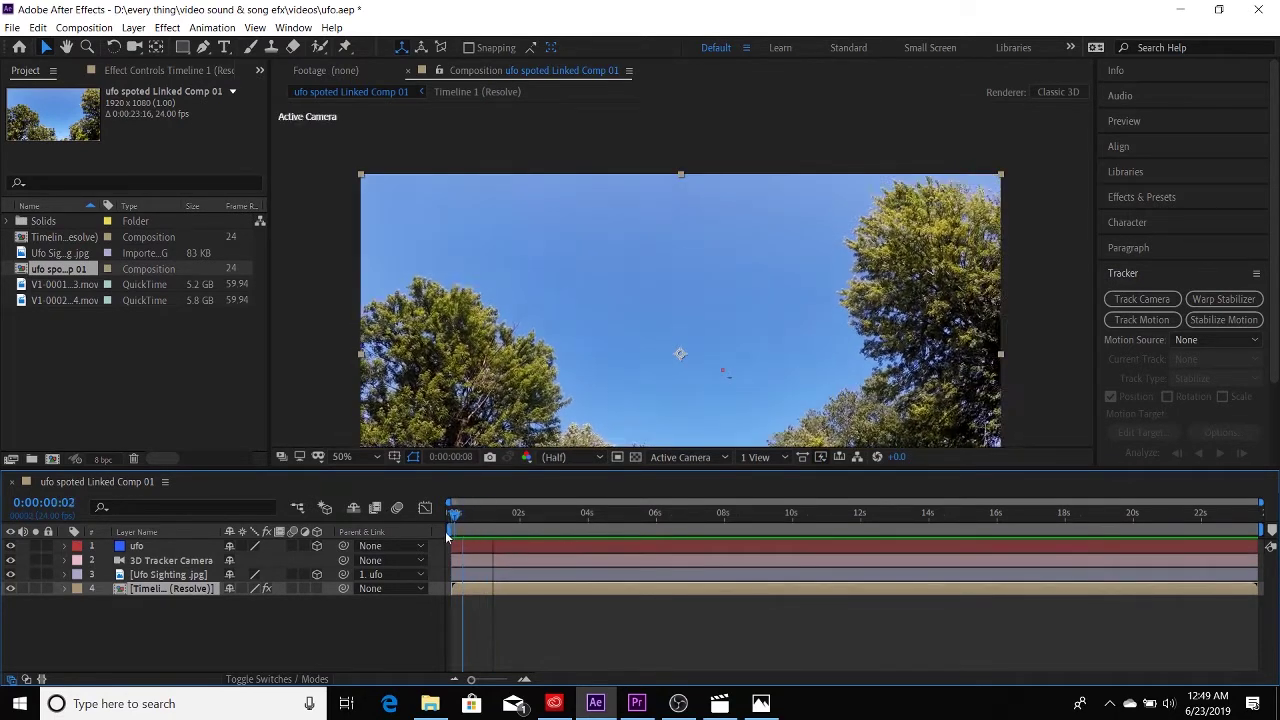
pyautogui.press('space')
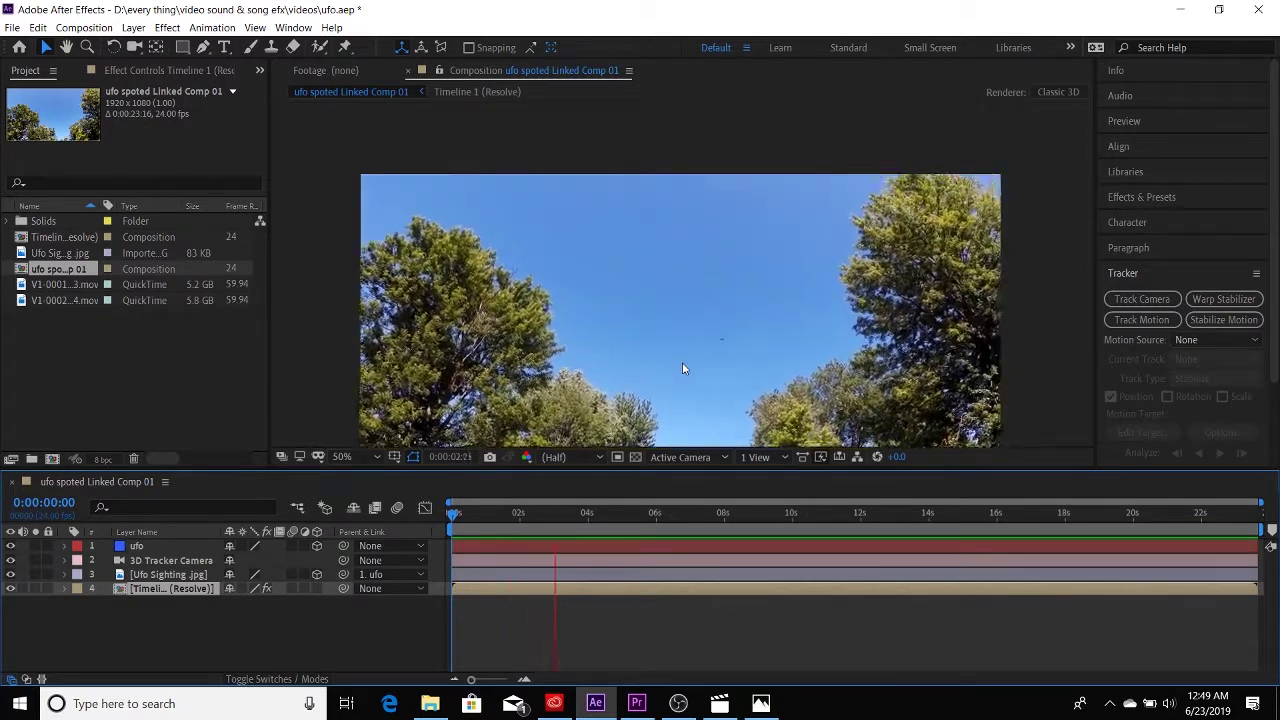
pyautogui.press('space')
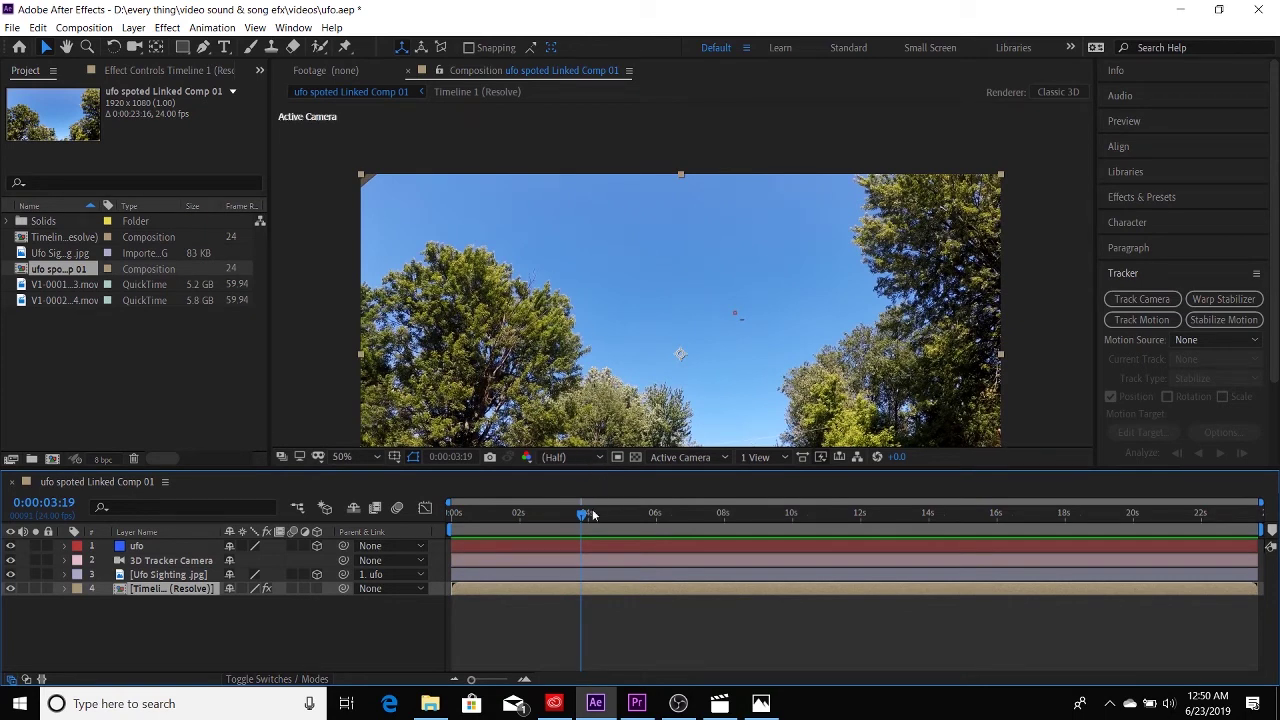
pyautogui.moveTo(585, 514); pyautogui.dragTo(392, 513)
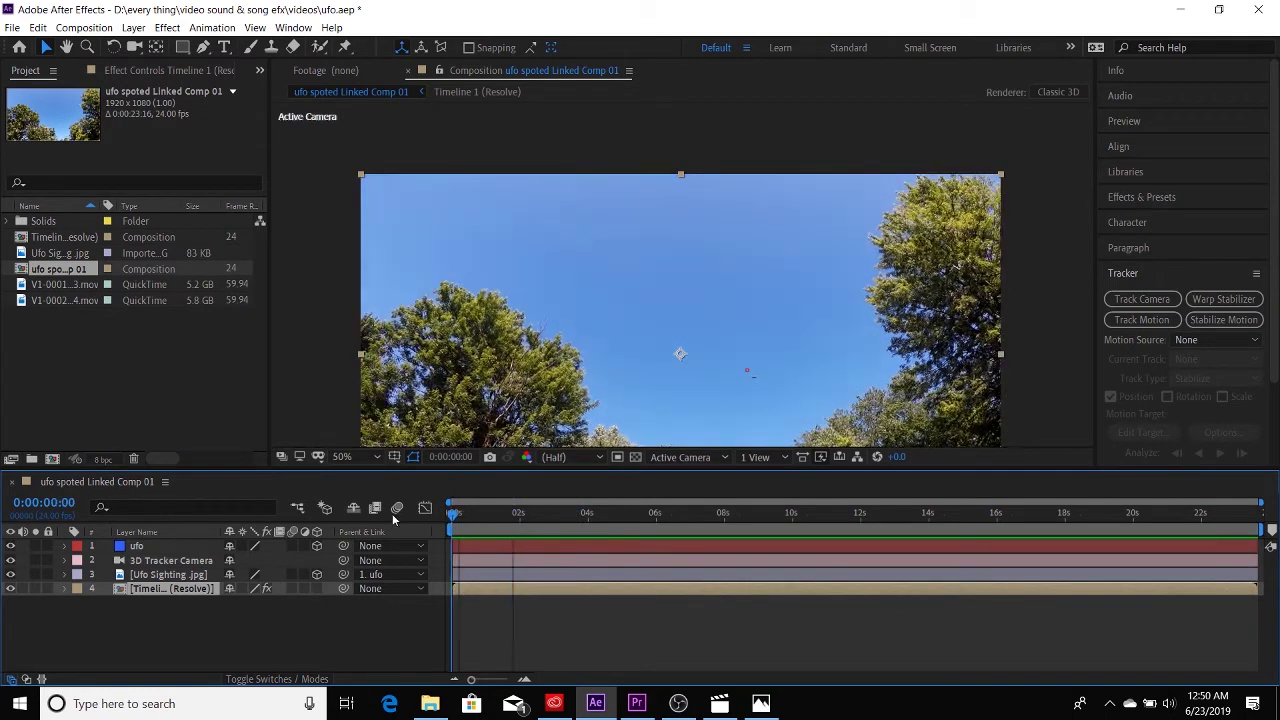
# Bring up the paused GOPR2663 clip in the video player and step it forward.
pyautogui.click(719, 703)
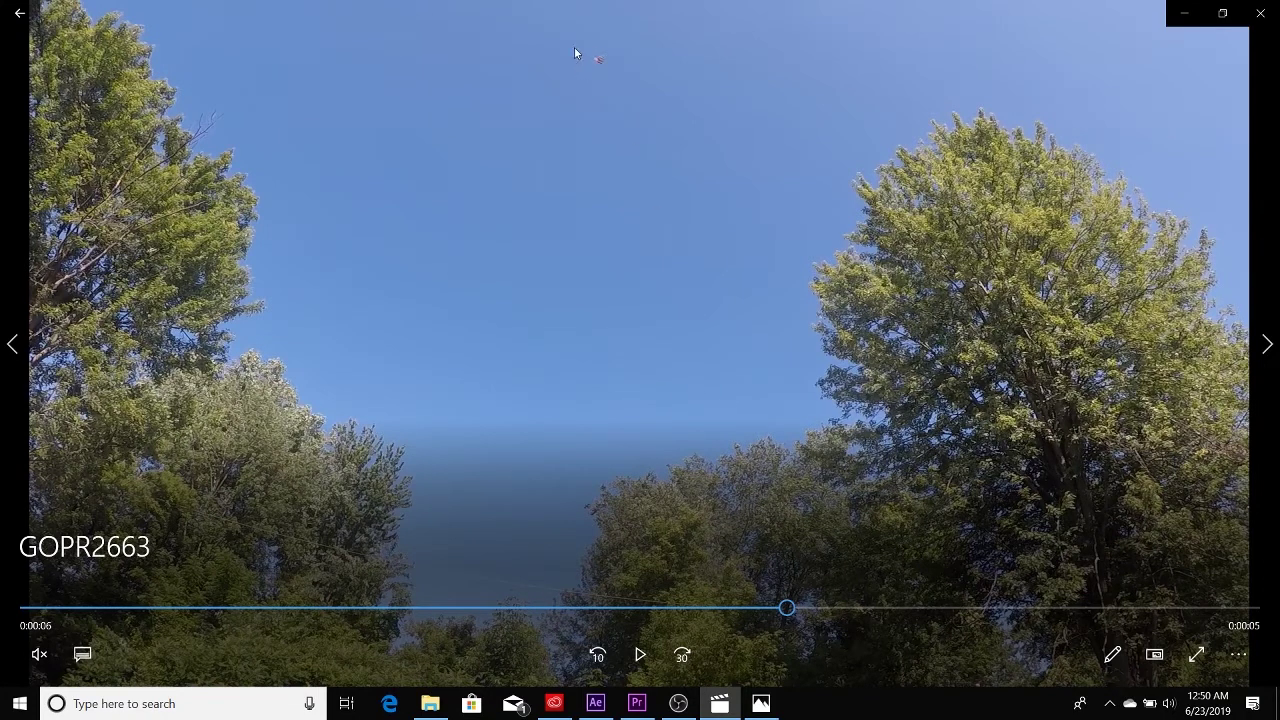
pyautogui.click(761, 703)
pyautogui.press('Right')
# Back in After Effects, zoom in and pan the magnified sky with the Hand tool.
pyautogui.click(595, 703)
pyautogui.scroll(1, 762, 370)
pyautogui.press('h')
pyautogui.moveTo(789, 408); pyautogui.dragTo(881, 172)
pyautogui.moveTo(657, 271); pyautogui.dragTo(717, 349)
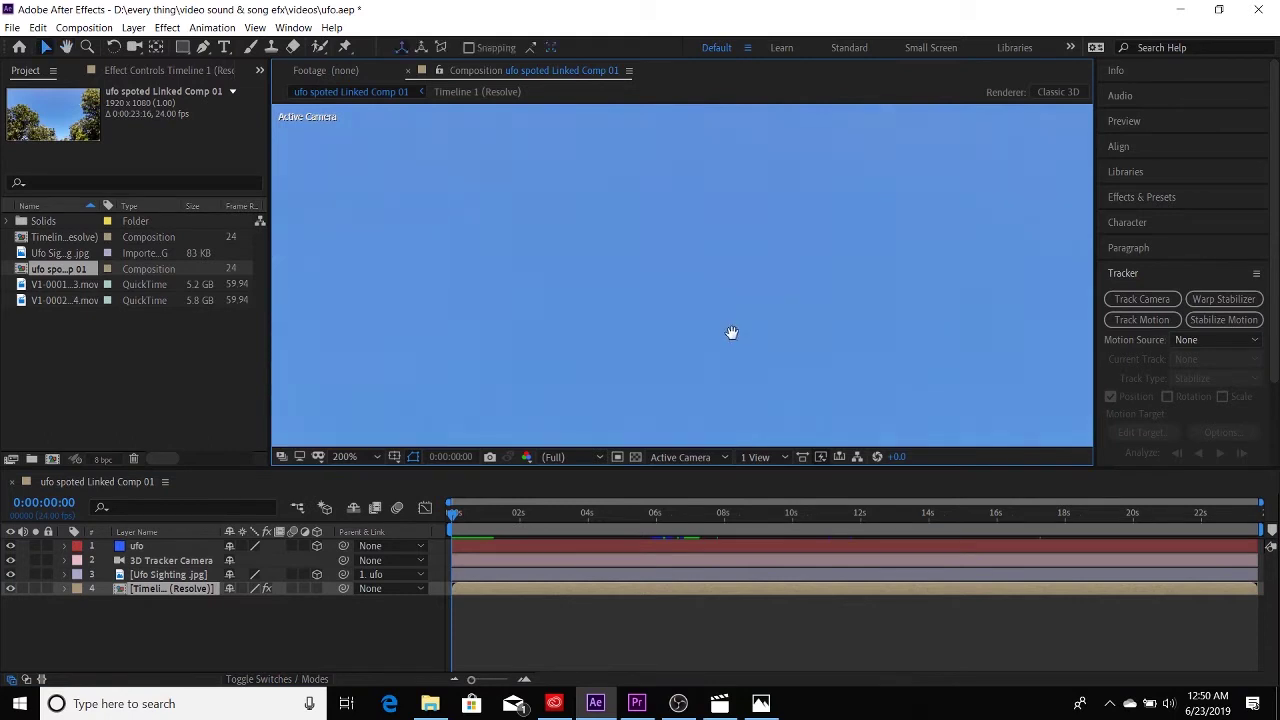
pyautogui.moveTo(545, 243)
pyautogui.mouseDown()
pyautogui.moveTo(606, 318)
pyautogui.moveTo(551, 100)
pyautogui.mouseUp()
# Reopen the ufo spoted Linked Comp 01 viewer and pan the zoomed sky toward the small dot.
pyautogui.hotkey('ctrl', 'w')
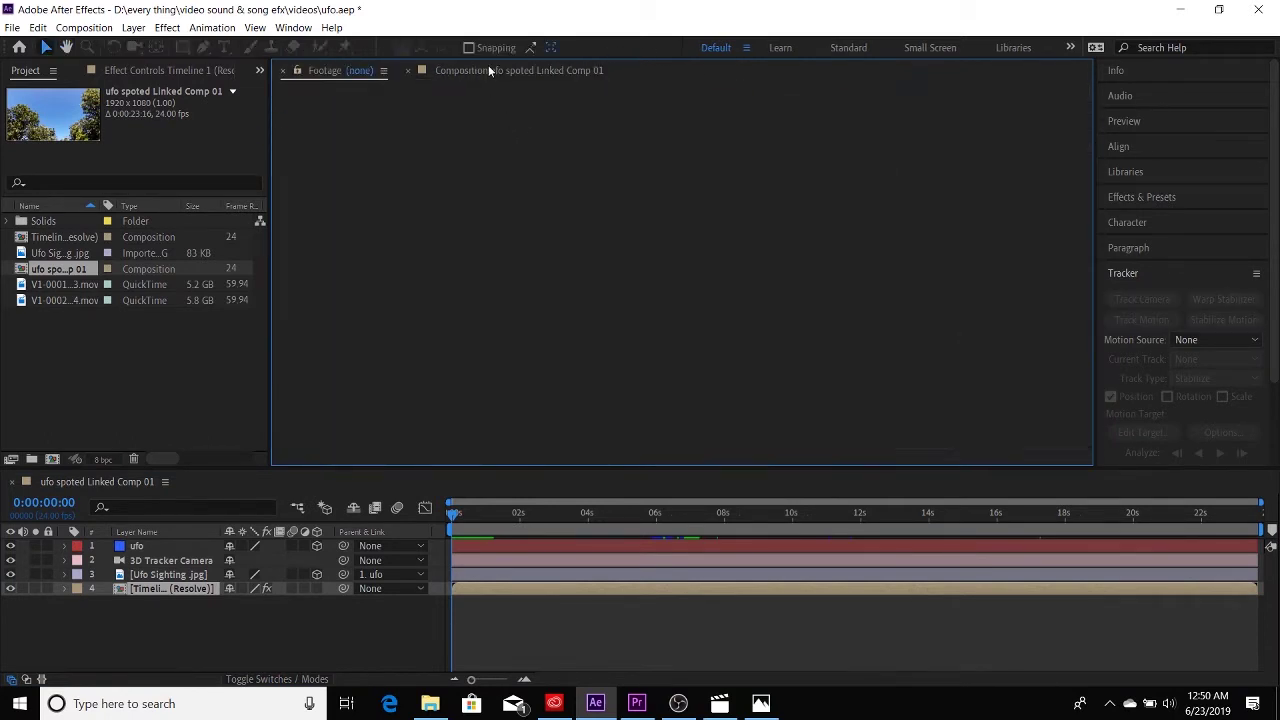
pyautogui.click(488, 68)
pyautogui.moveTo(710, 165); pyautogui.dragTo(905, 266)
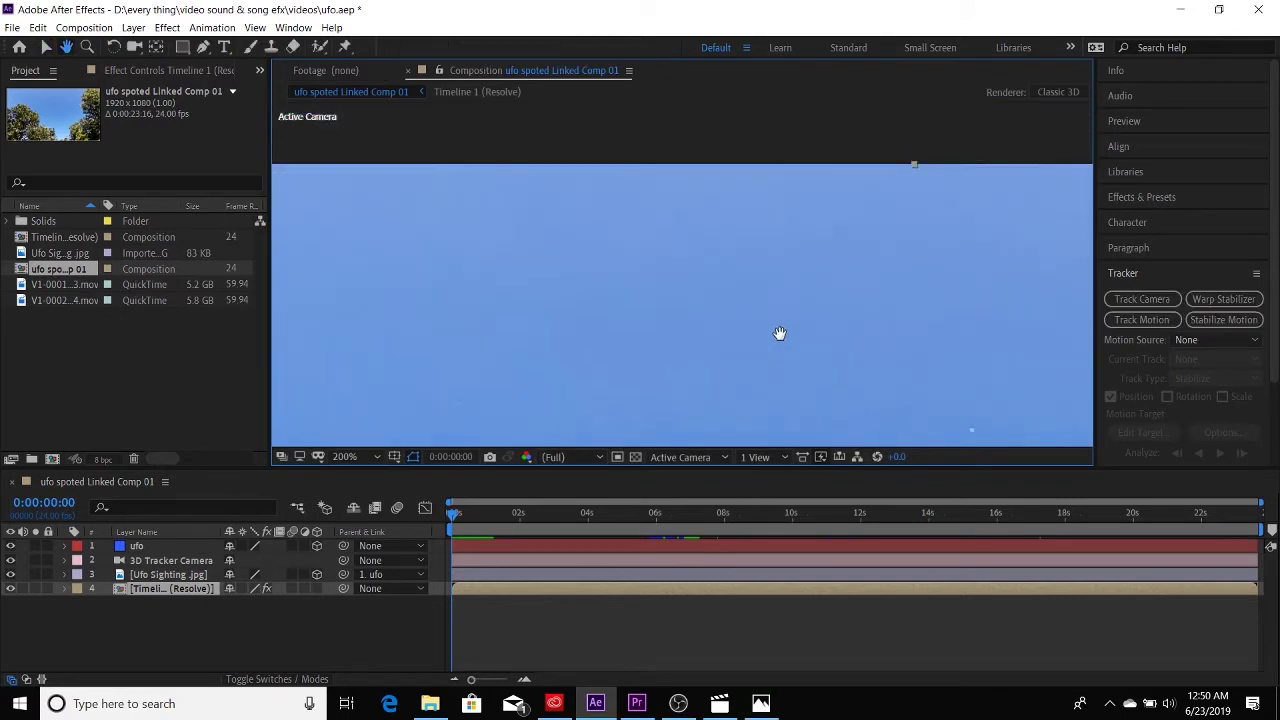
pyautogui.moveTo(777, 337); pyautogui.dragTo(543, 171)
pyautogui.scroll(-4, 643, 284)
pyautogui.scroll(3, 616, 334)
pyautogui.scroll(1, 580, 300)
pyautogui.scroll(3, 618, 289)
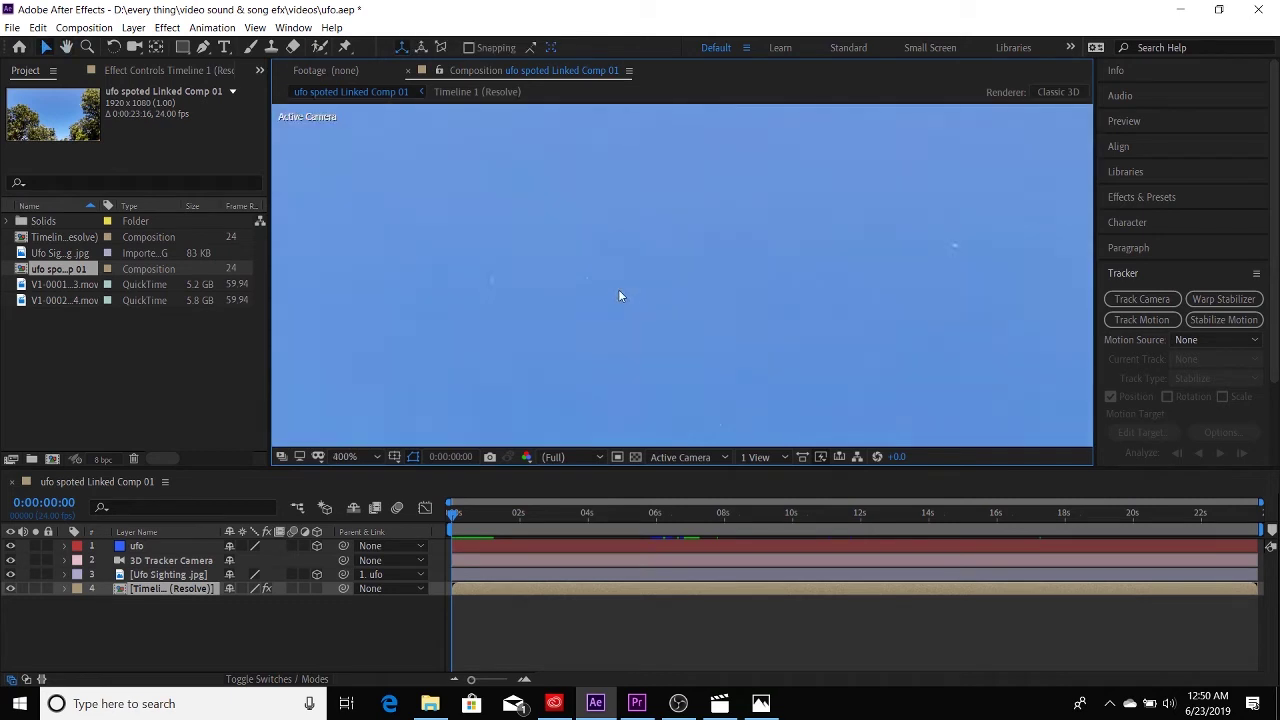
pyautogui.moveTo(556, 220); pyautogui.dragTo(523, 237)
pyautogui.moveTo(437, 229)
pyautogui.mouseDown()
pyautogui.moveTo(567, 268)
pyautogui.moveTo(598, 264)
pyautogui.mouseUp()
pyautogui.press('v')
# Play the composition from the opening frames to 0:00:01:05, then reframe the trees and sky.
pyautogui.press('space')
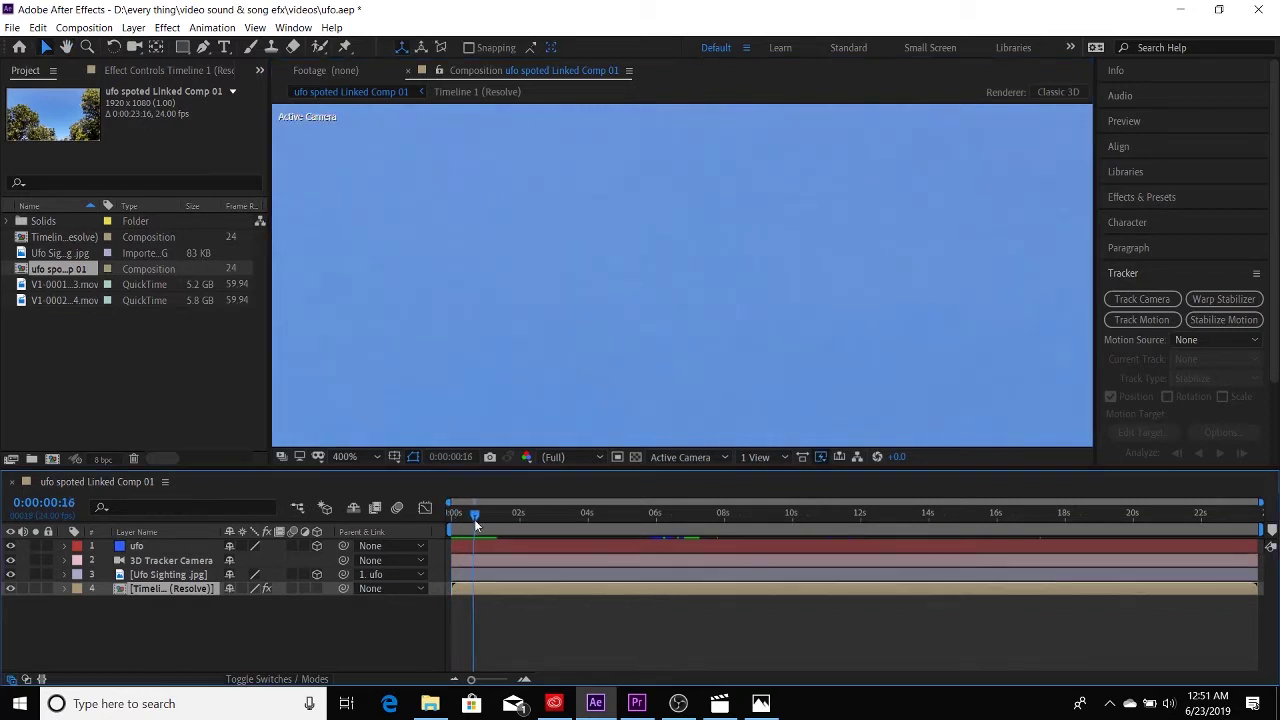
pyautogui.moveTo(479, 513); pyautogui.dragTo(452, 535)
pyautogui.scroll(-1, 528, 340)
pyautogui.press('space')
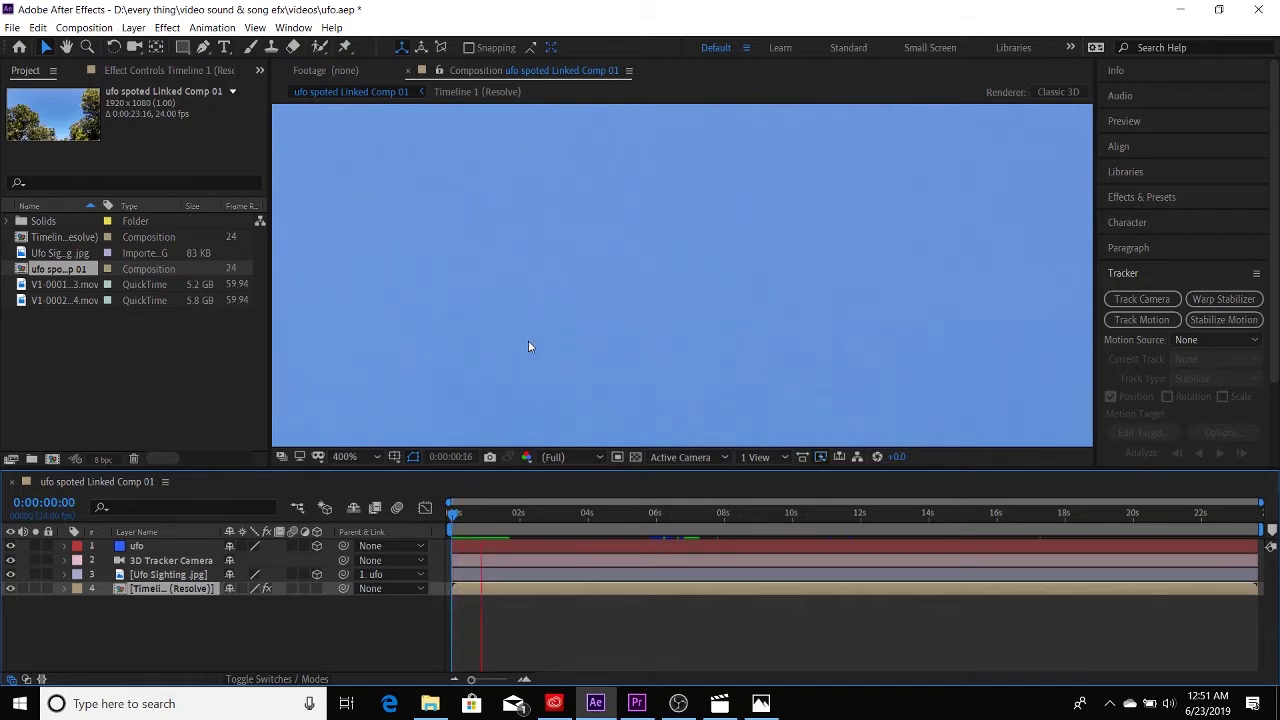
pyautogui.scroll(-7, 596, 286)
pyautogui.scroll(5, 603, 300)
pyautogui.moveTo(652, 317); pyautogui.dragTo(517, 315)
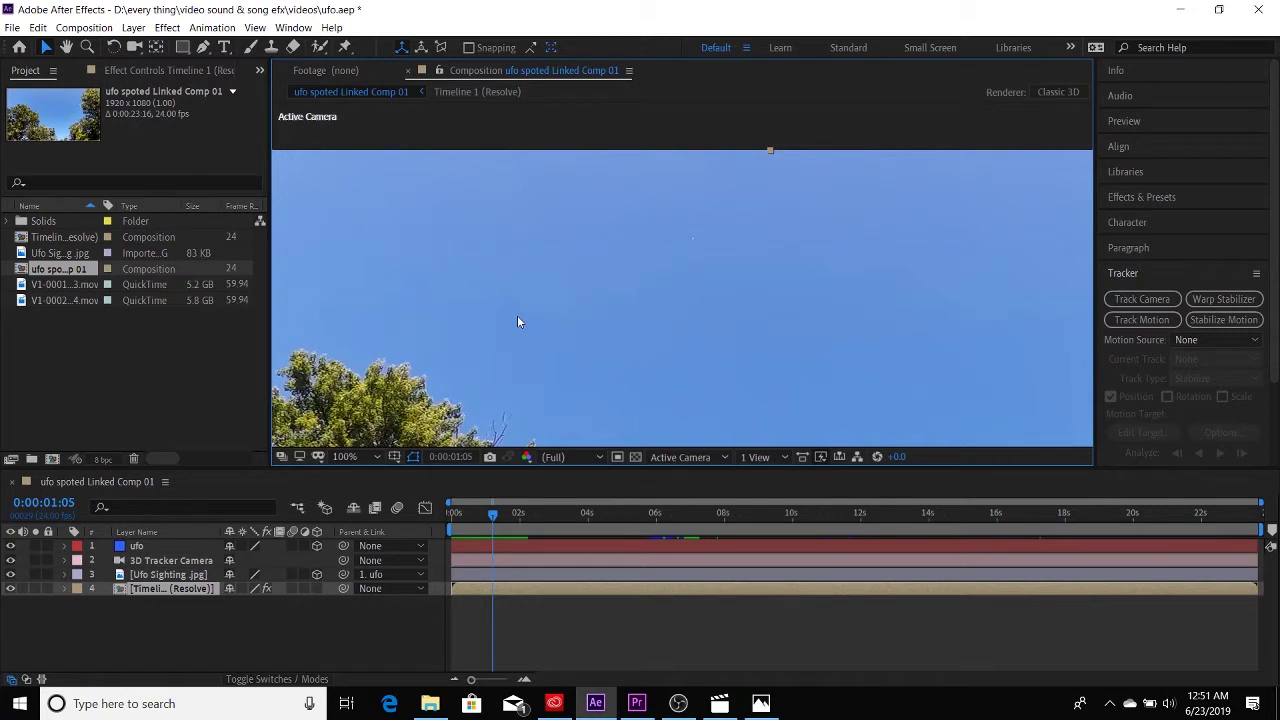
pyautogui.scroll(-2, 540, 300)
pyautogui.press('h')
pyautogui.moveTo(606, 223)
pyautogui.mouseDown()
pyautogui.moveTo(455, 214)
pyautogui.moveTo(549, 197)
pyautogui.mouseUp()
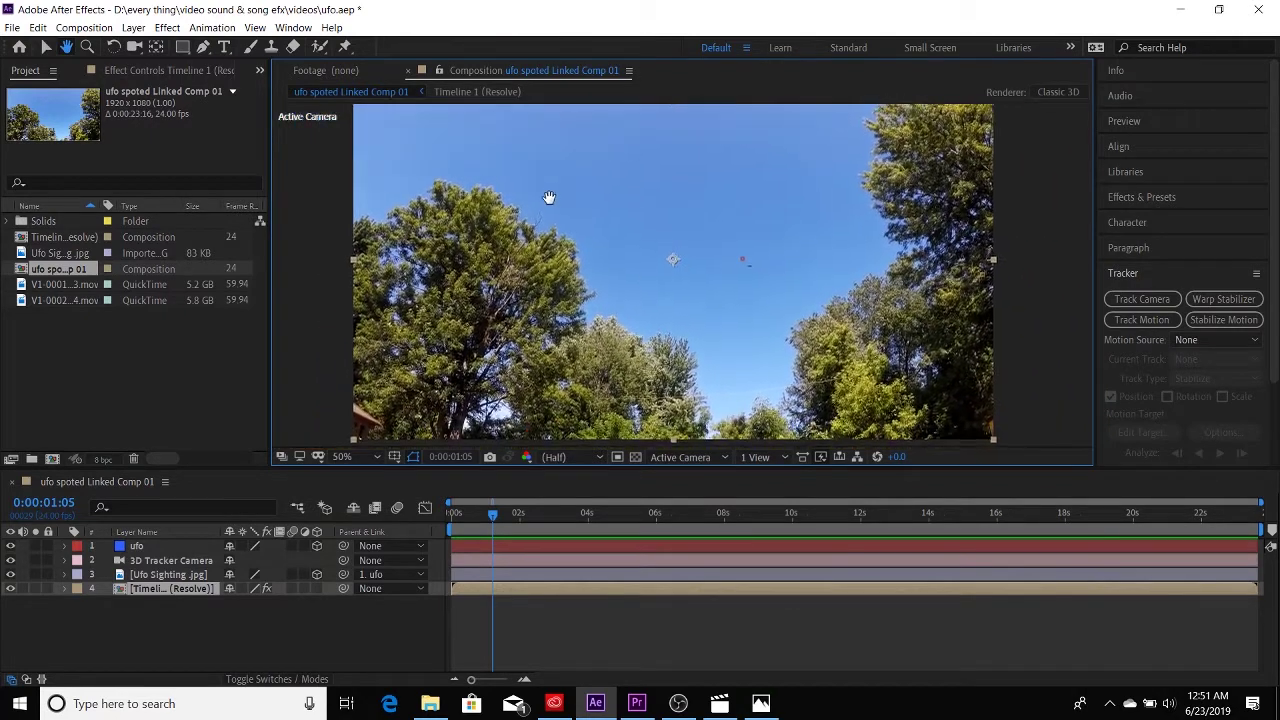
# Set the viewer magnification to Fit so the whole composition shows.
pyautogui.press('v')
pyautogui.scroll(-1, 550, 211)
pyautogui.scroll(1, 548, 219)
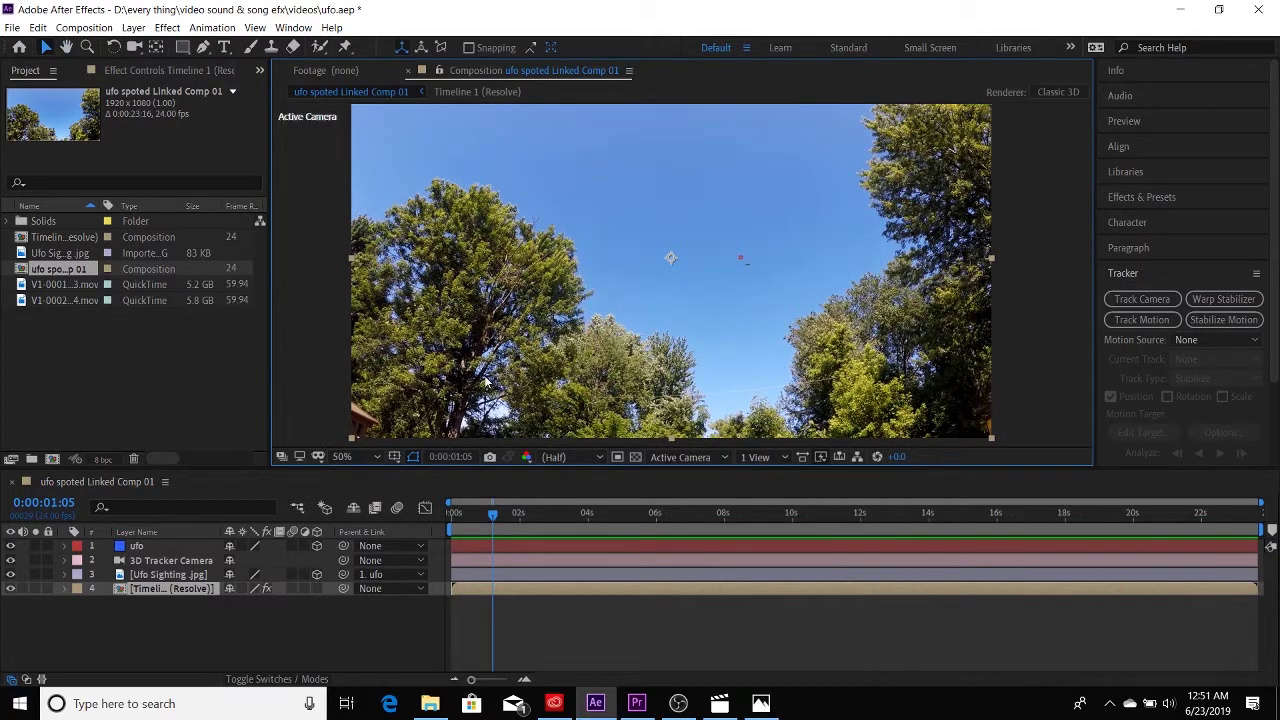
pyautogui.click(355, 457)
pyautogui.click(372, 161)
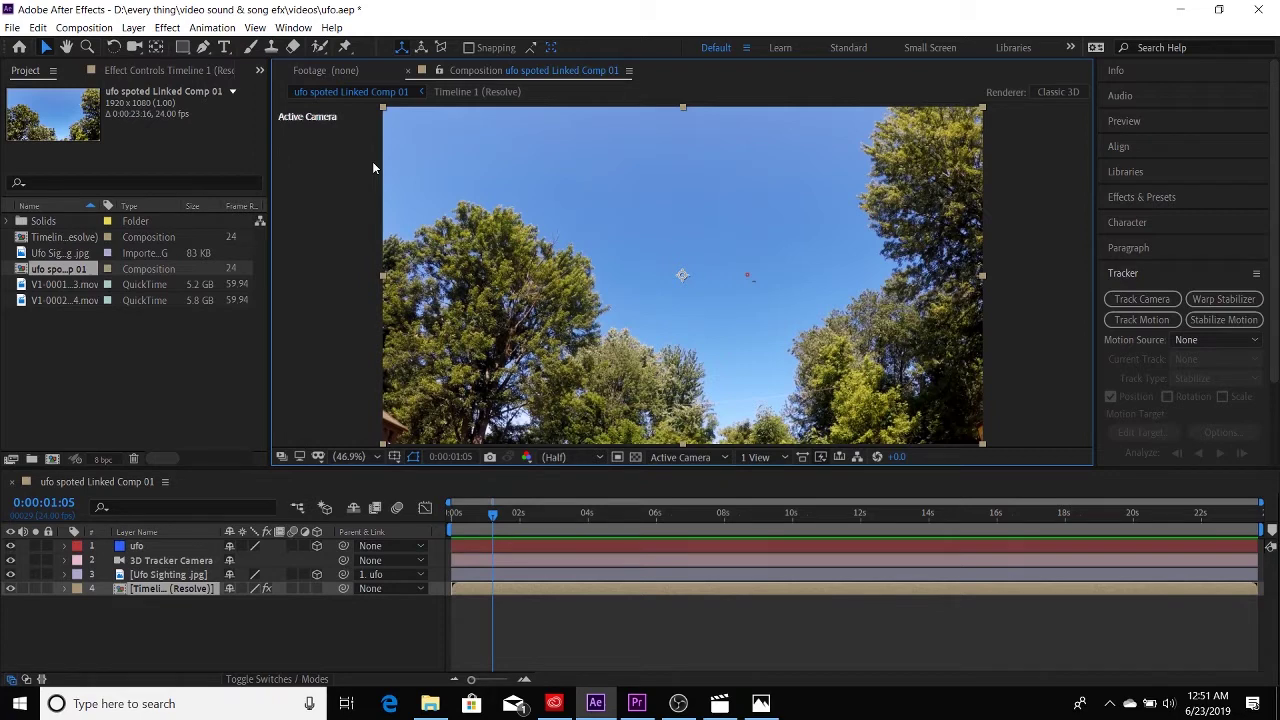
# Zoom to about 400% on the sky and centre the small white UFO dot.
pyautogui.scroll(1, 690, 170)
pyautogui.scroll(2, 686, 165)
pyautogui.scroll(3, 684, 165)
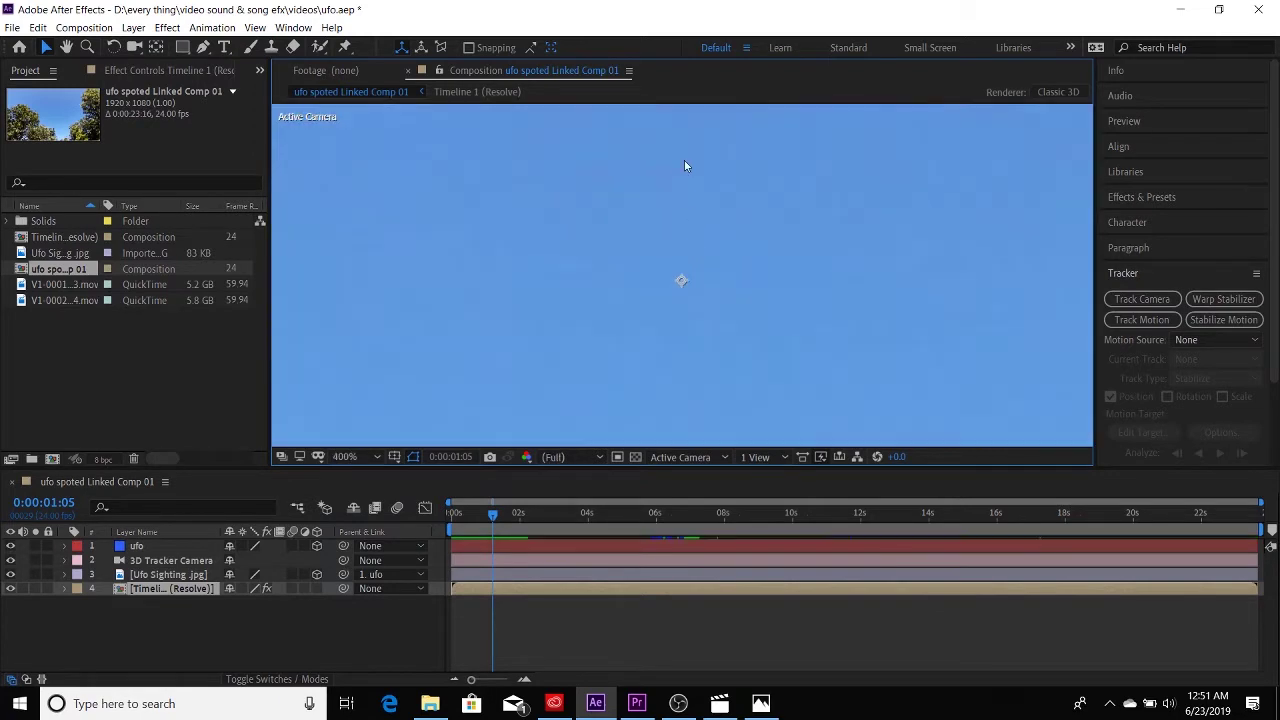
pyautogui.moveTo(651, 169); pyautogui.dragTo(652, 103)
pyautogui.scroll(-1, 680, 260)
pyautogui.scroll(-1, 678, 244)
pyautogui.scroll(1, 557, 277)
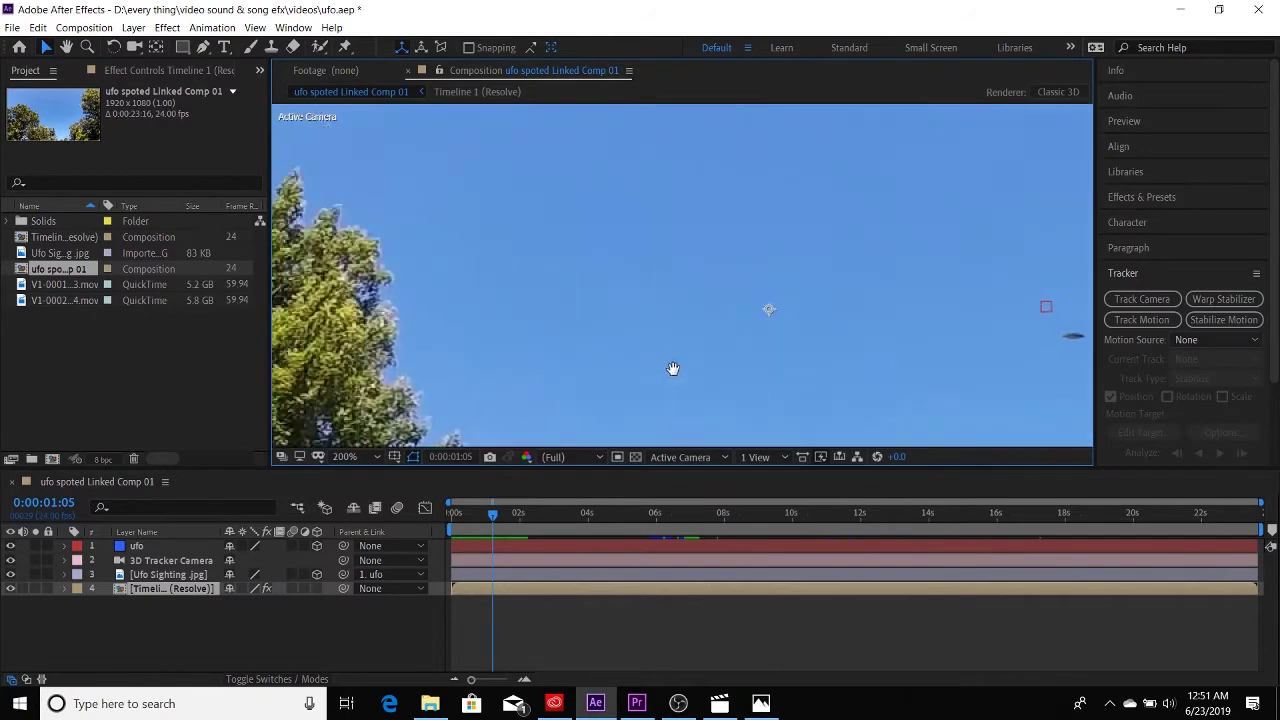
pyautogui.scroll(1, 680, 376)
pyautogui.scroll(1, 614, 383)
pyautogui.scroll(2, 591, 286)
pyautogui.scroll(2, 729, 220)
pyautogui.scroll(-2, 640, 190)
pyautogui.scroll(1, 648, 297)
pyautogui.scroll(1, 643, 297)
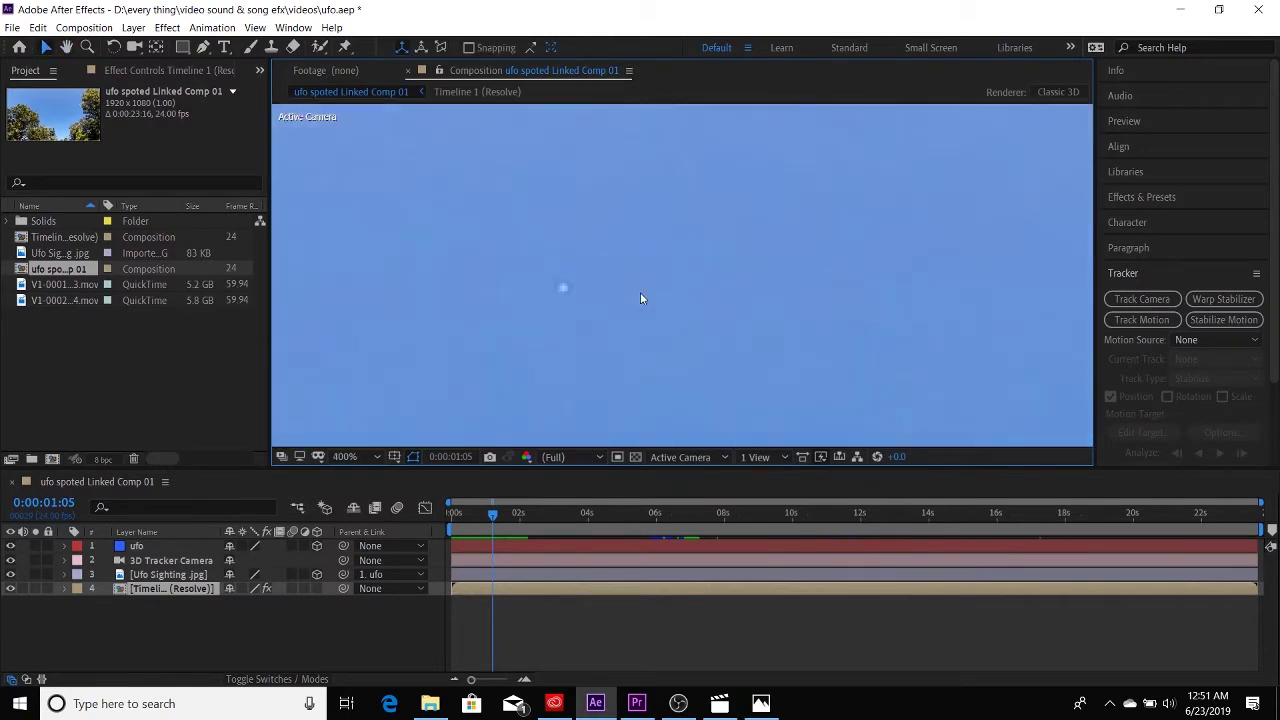
pyautogui.moveTo(640, 298); pyautogui.dragTo(674, 274)
# Glance at the Timeline 1 (Resolve) clips, then return to ufo spoted Linked Comp 01 at 50% zoom.
pyautogui.scroll(-4, 604, 236)
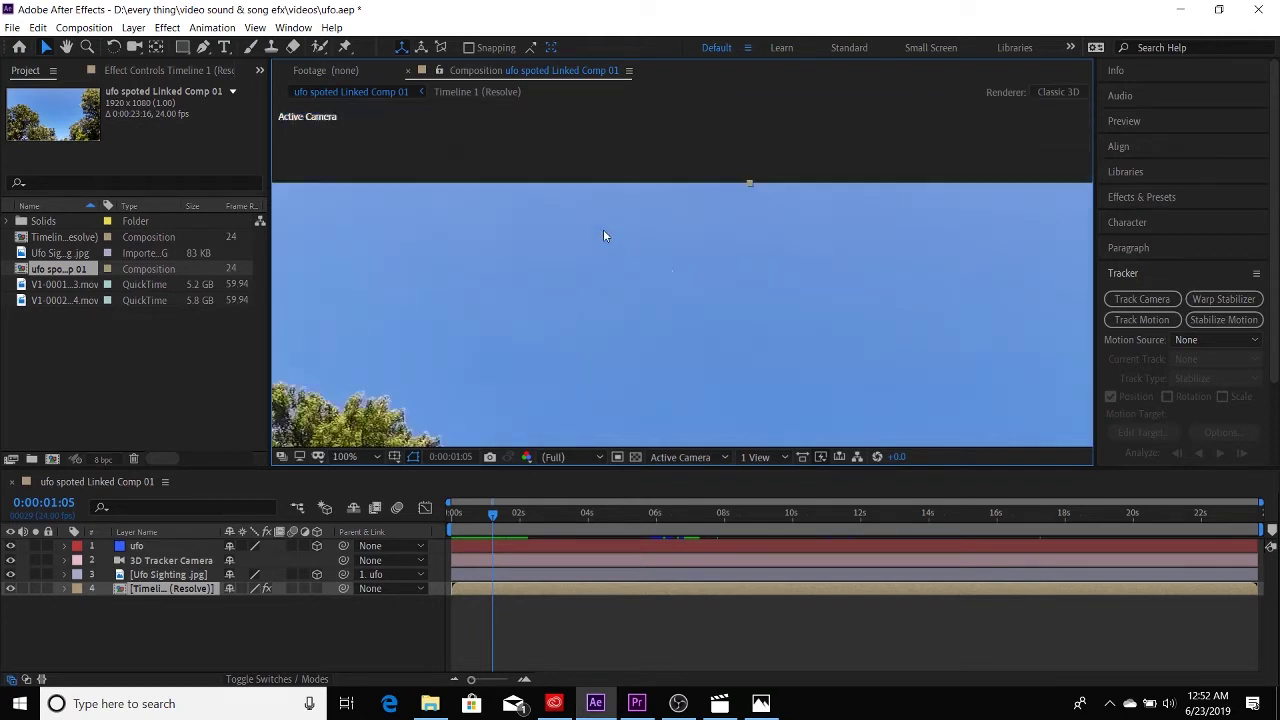
pyautogui.moveTo(899, 344); pyautogui.dragTo(723, 241)
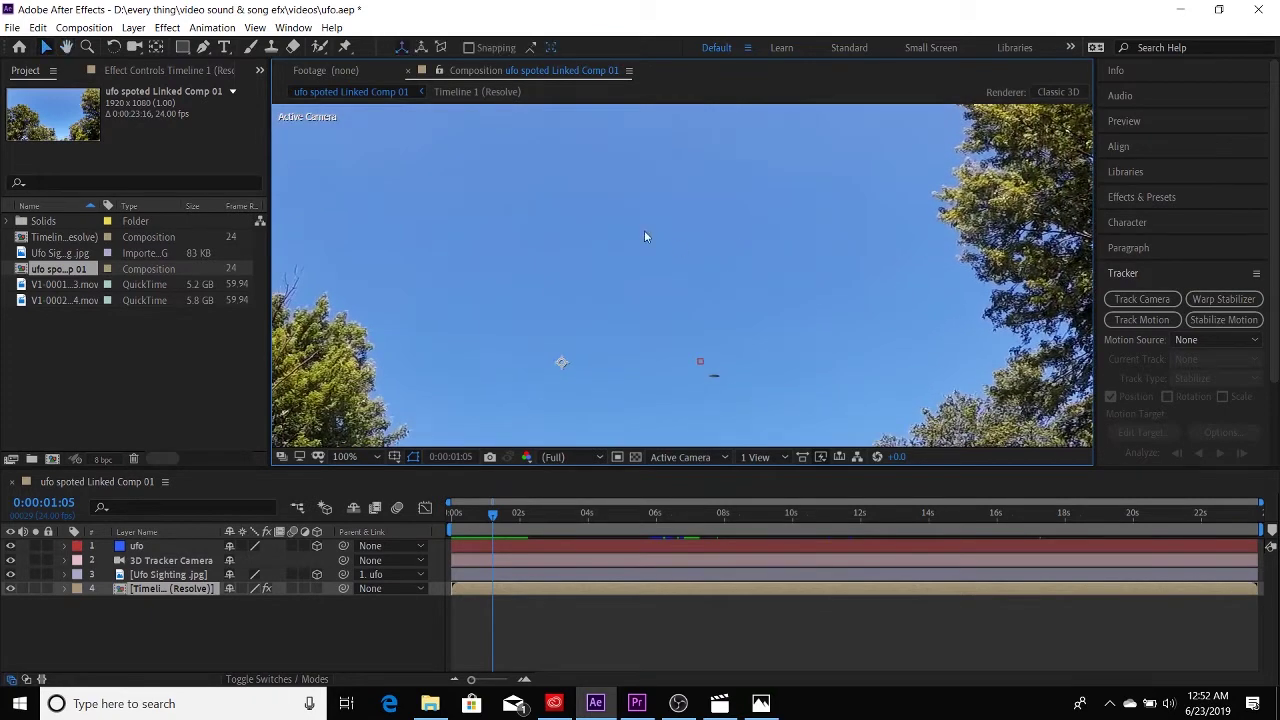
pyautogui.click(455, 92)
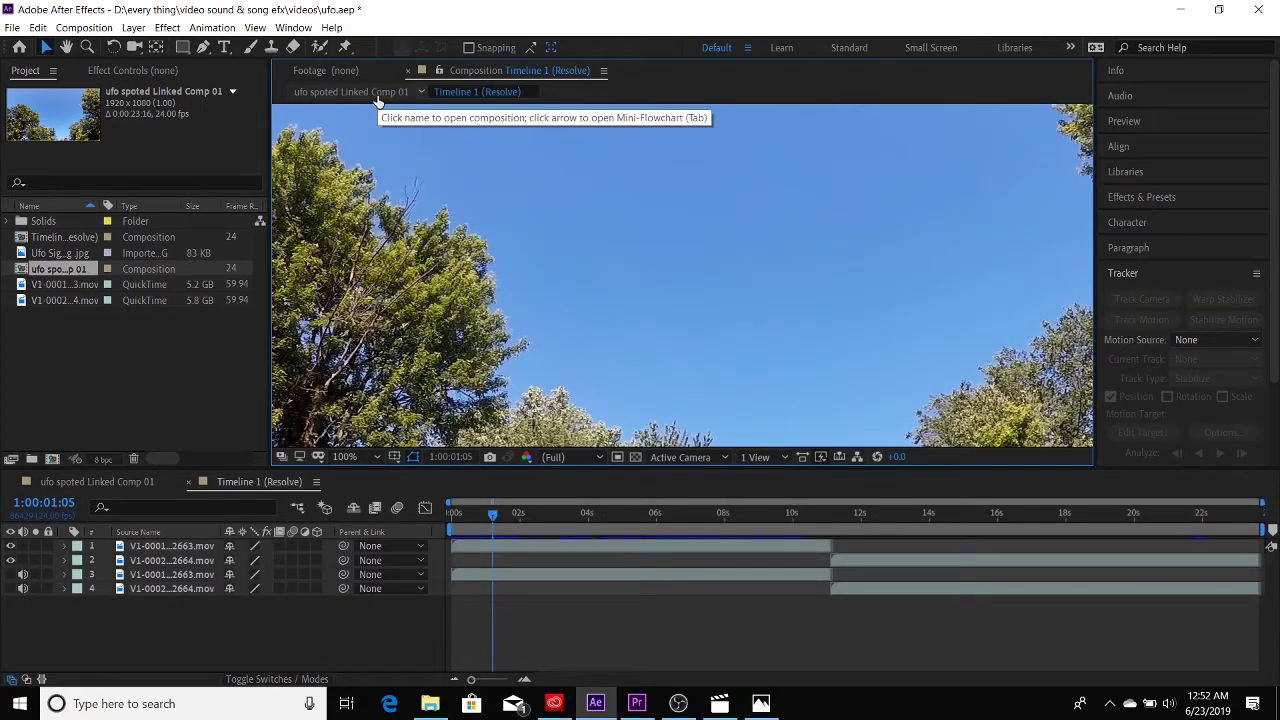
pyautogui.click(377, 93)
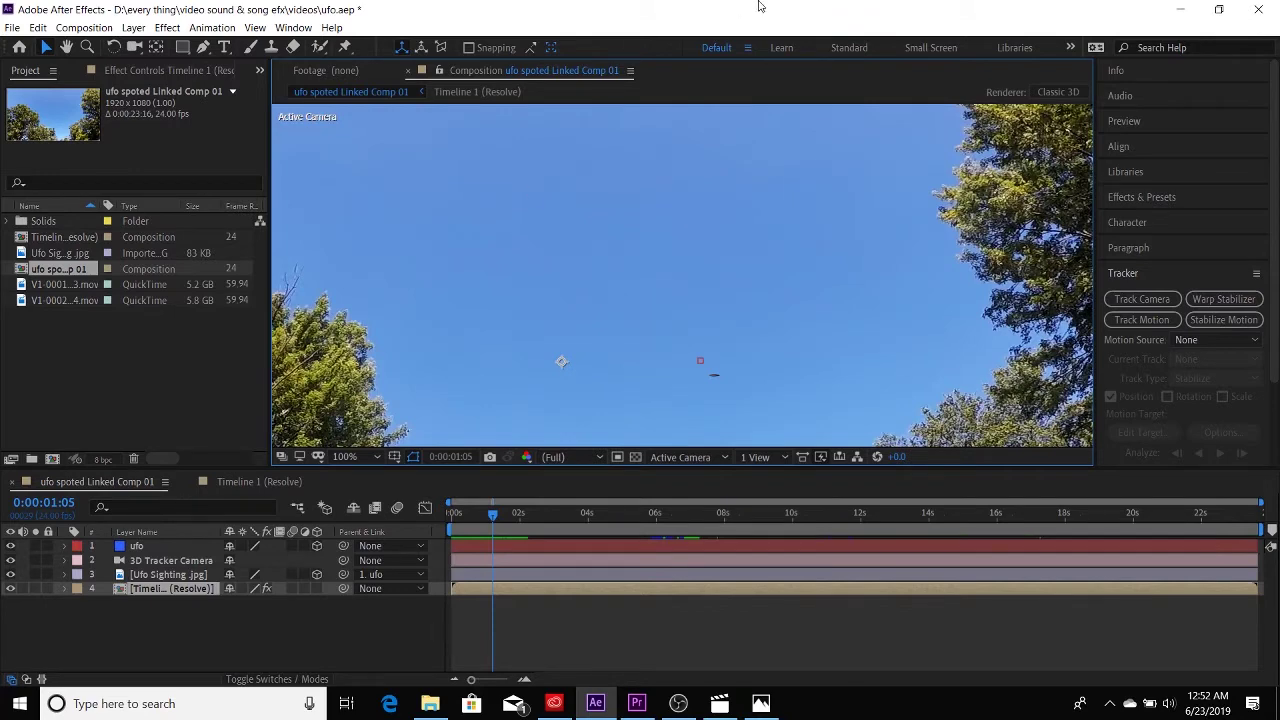
pyautogui.scroll(-1, 726, 318)
pyautogui.scroll(-1, 724, 324)
pyautogui.scroll(-2, 727, 246)
pyautogui.scroll(2, 605, 280)
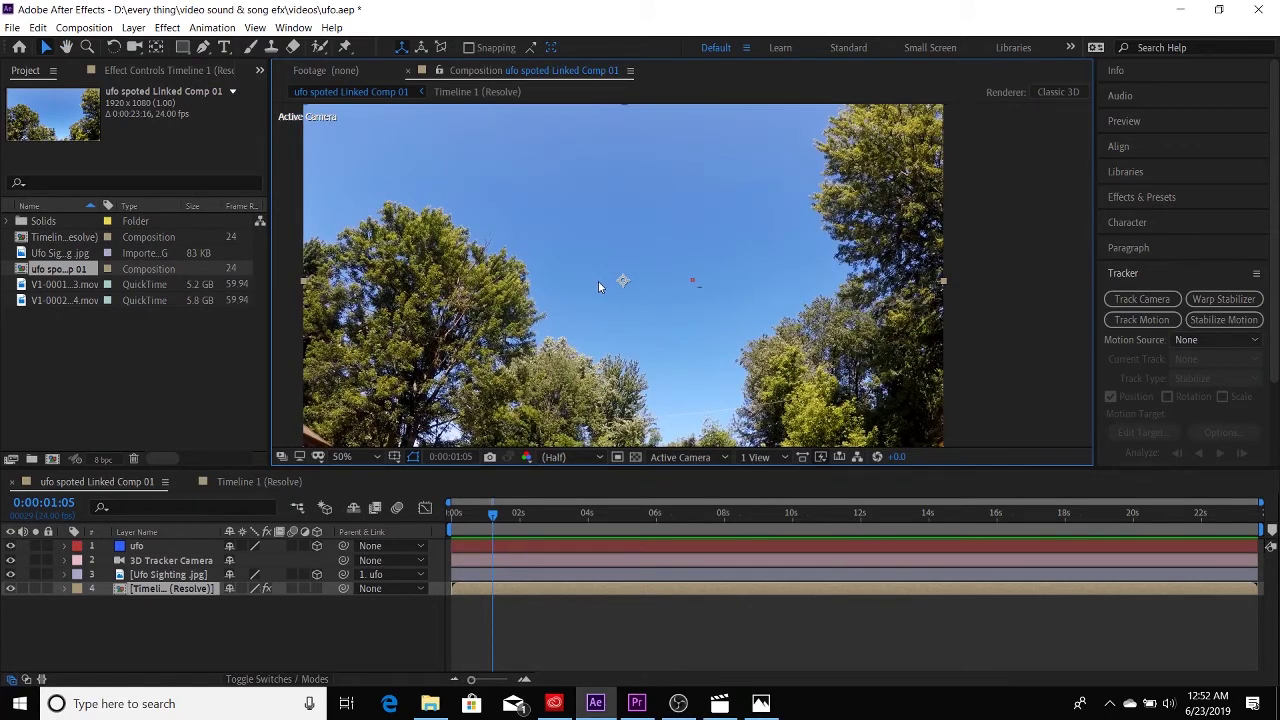
# Play the GOPR2663 clip from 0:00:00 through to its end, then jump back to the opening frame.
pyautogui.click(1180, 9)
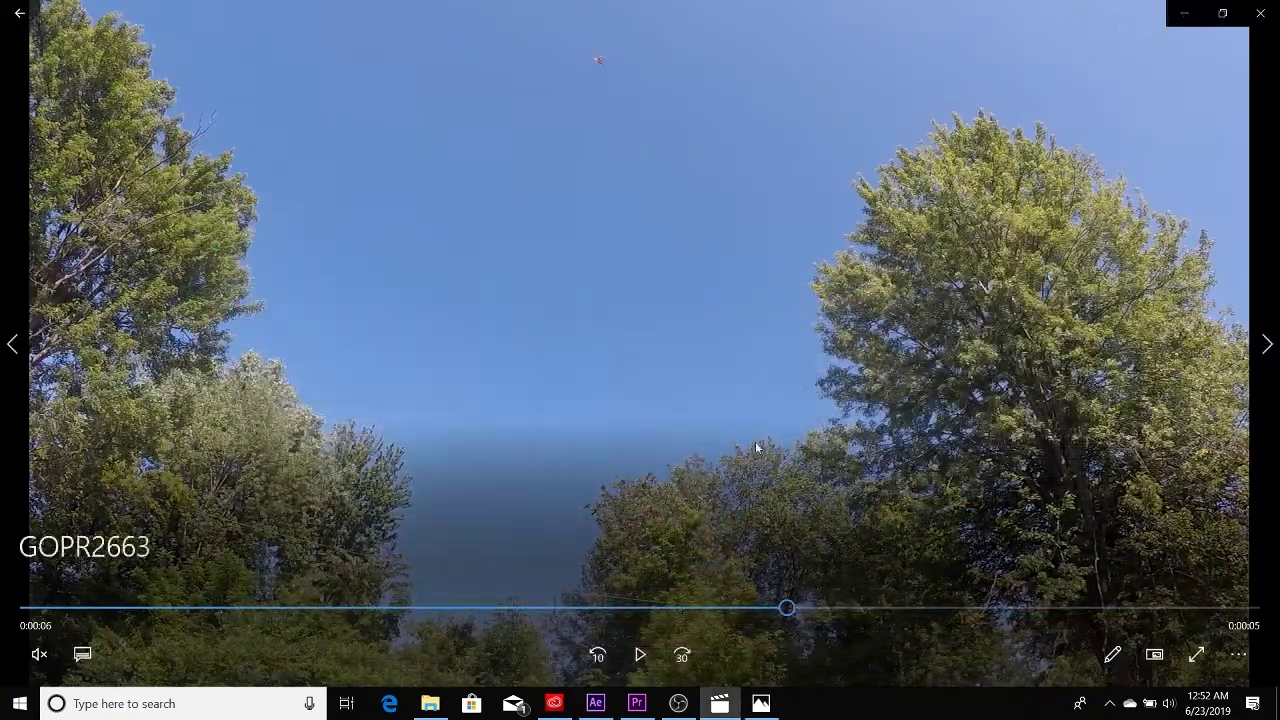
pyautogui.moveTo(787, 607)
pyautogui.mouseDown()
pyautogui.moveTo(546, 591)
pyautogui.moveTo(18, 432)
pyautogui.mouseUp()
pyautogui.press('space')
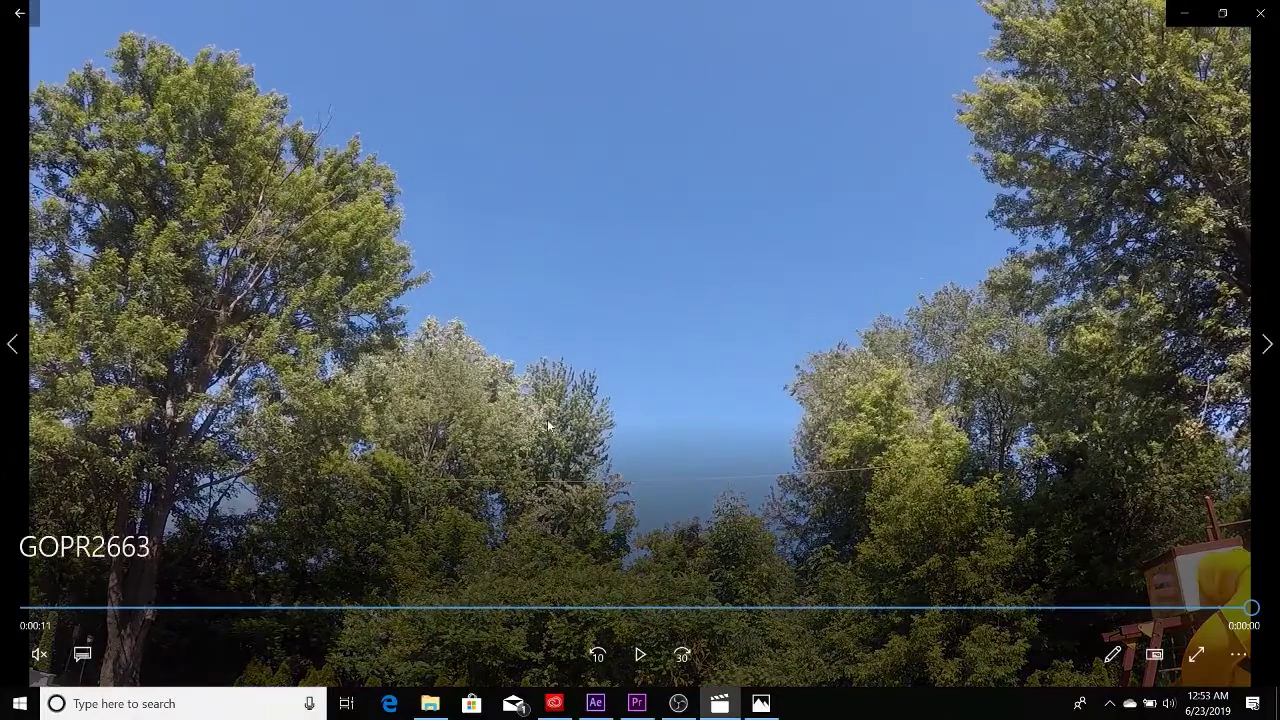
pyautogui.click(36, 609)
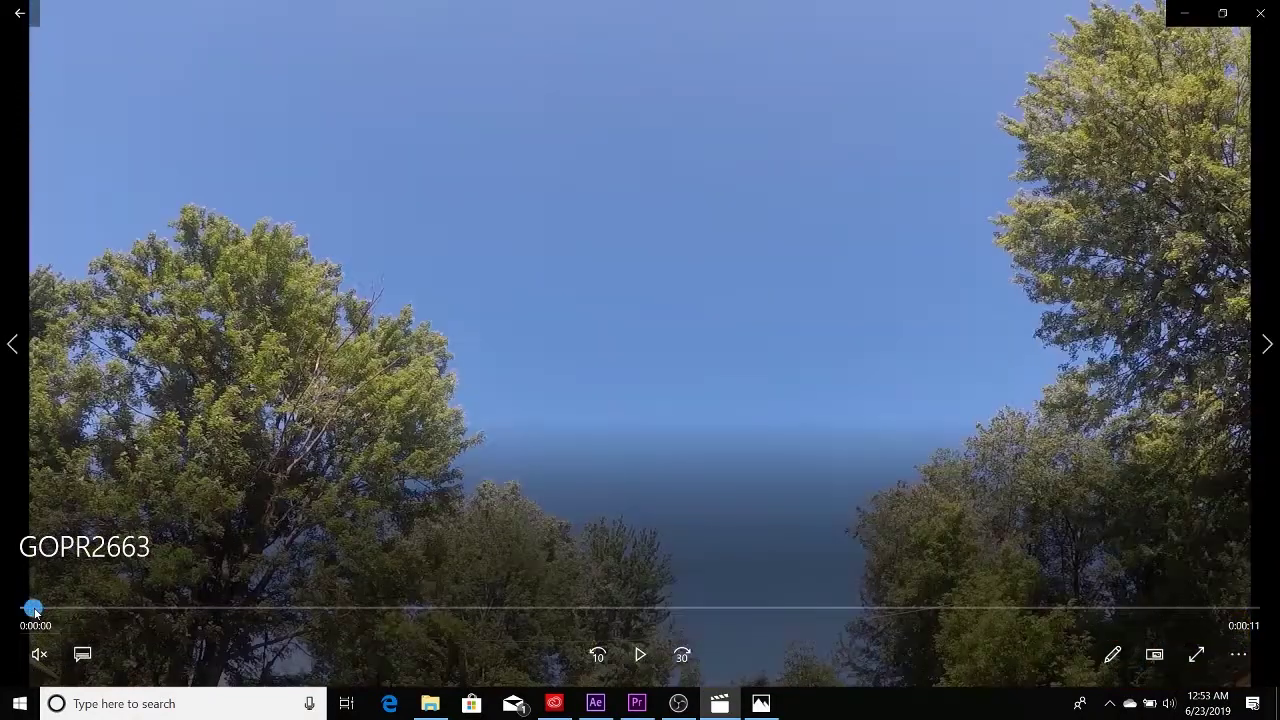